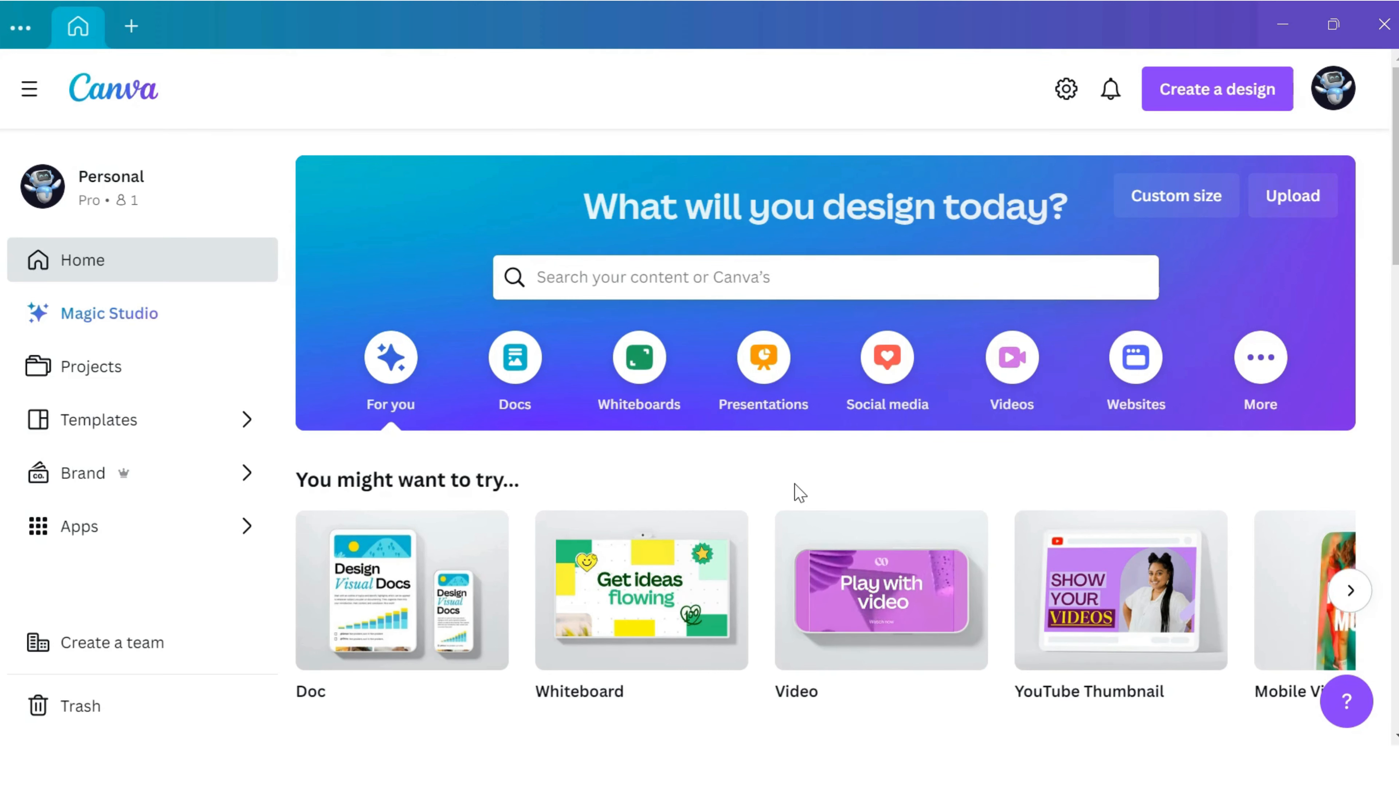
Create a new blank design with a custom size of 1280 × 720 px.
left_click(1196, 89)
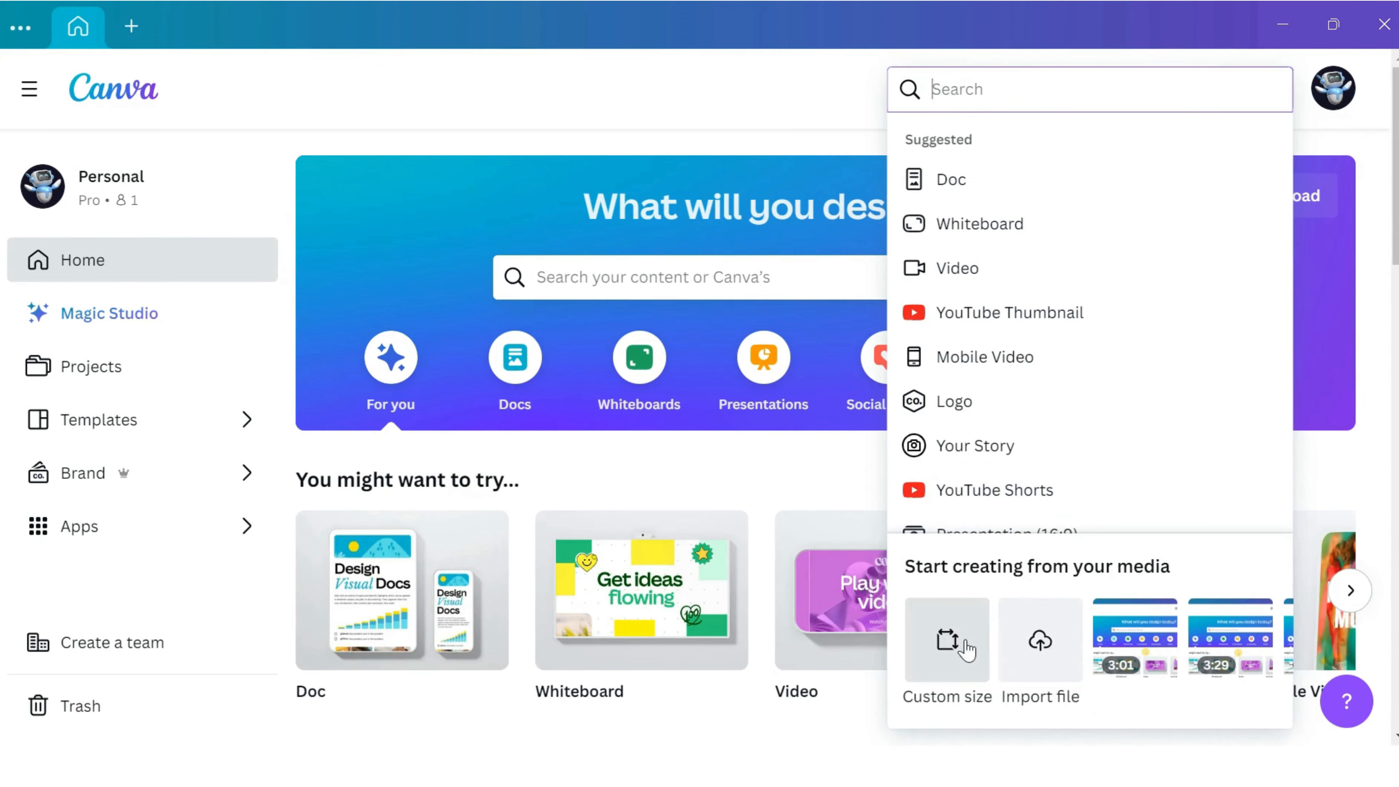
left_click(950, 656)
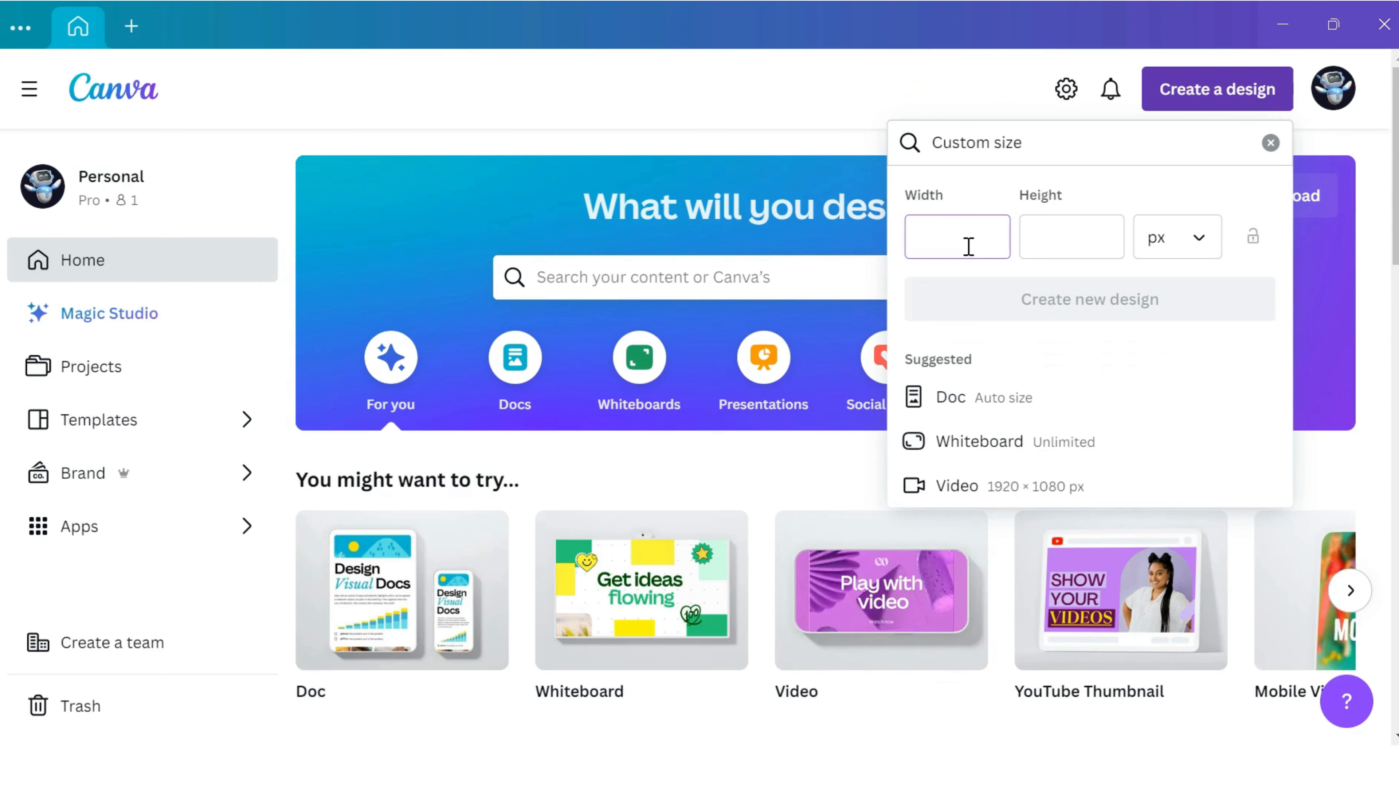
type("1280")
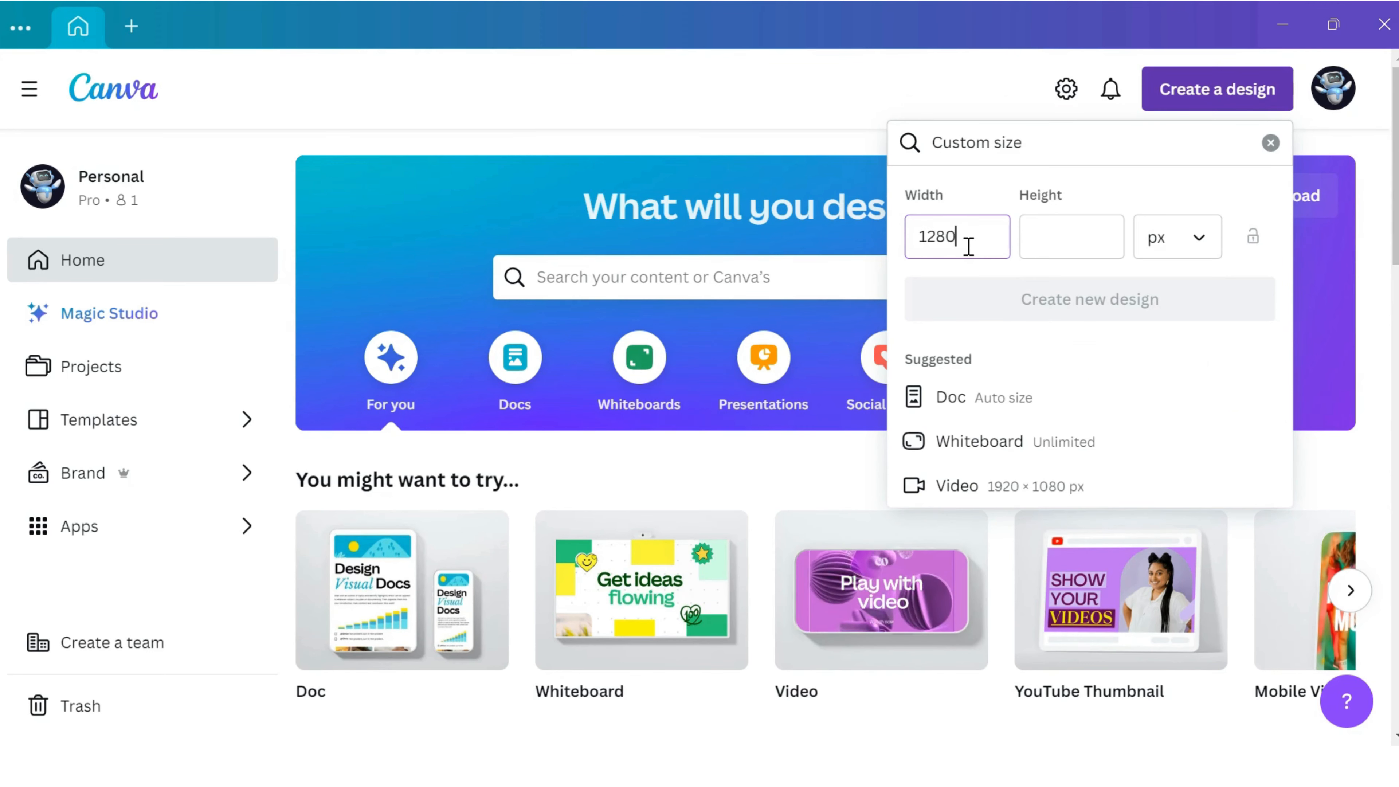
key("Tab")
type("720")
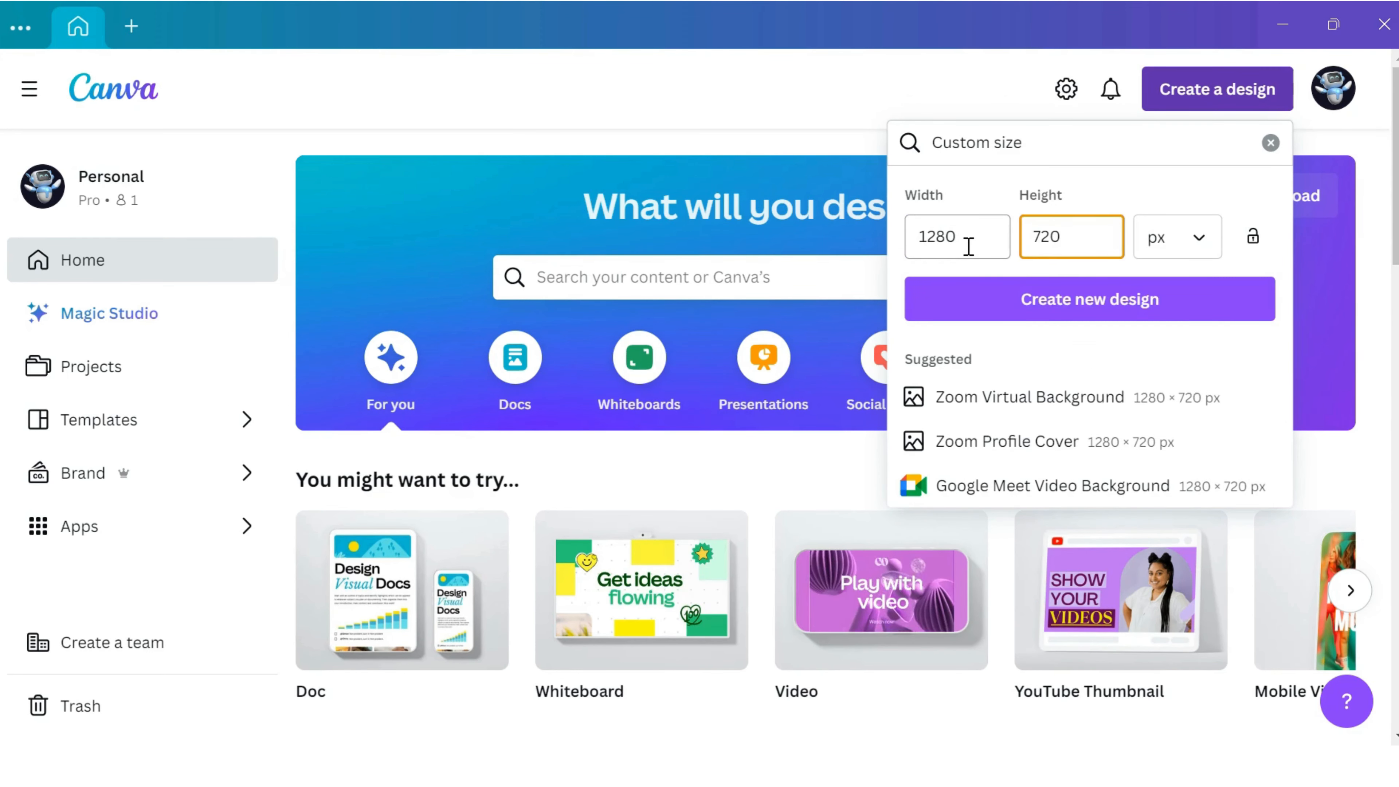
left_click(960, 297)
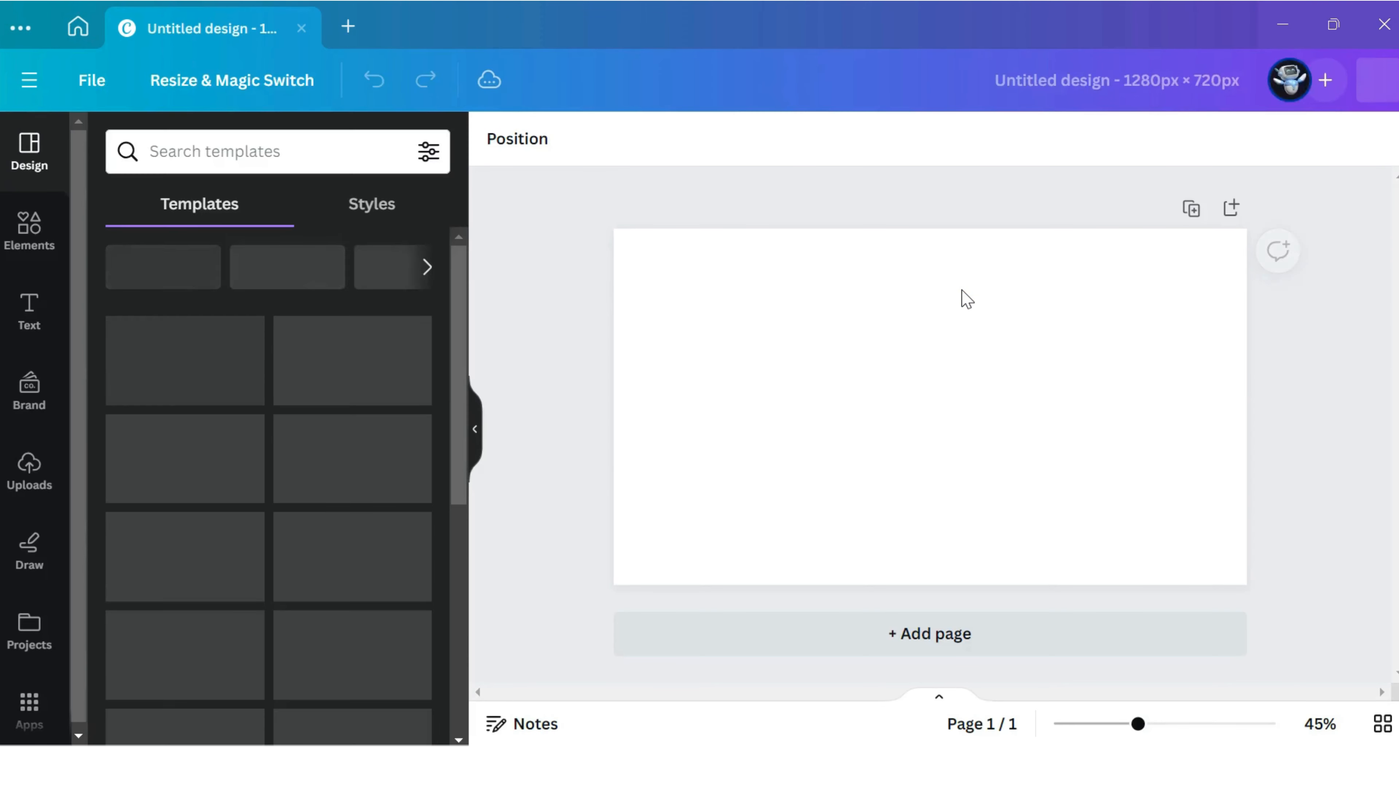
left_click(951, 313)
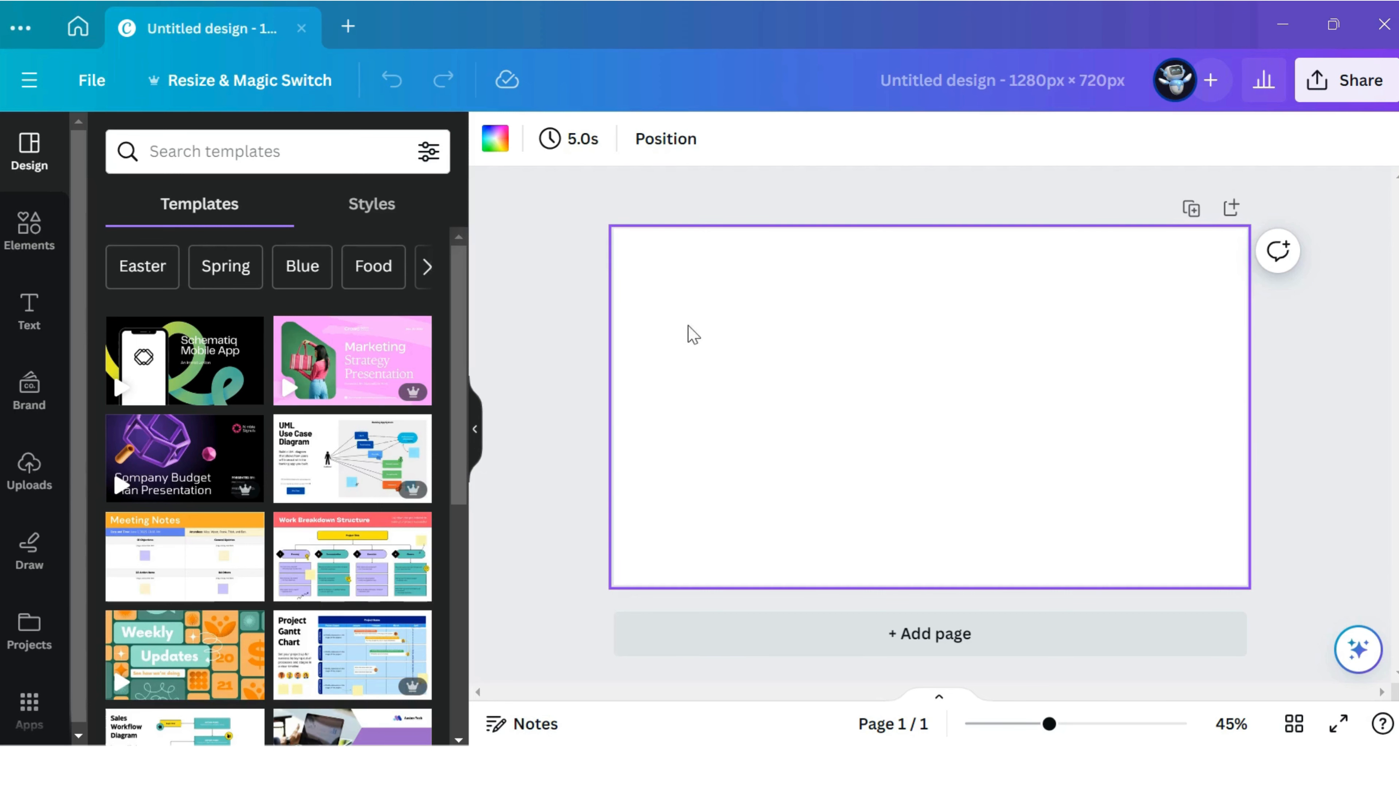
Search the element photos for "TRAVEL" and set the photo of the woman with outstretched arms facing the waterfall as the page background.
left_click(25, 251)
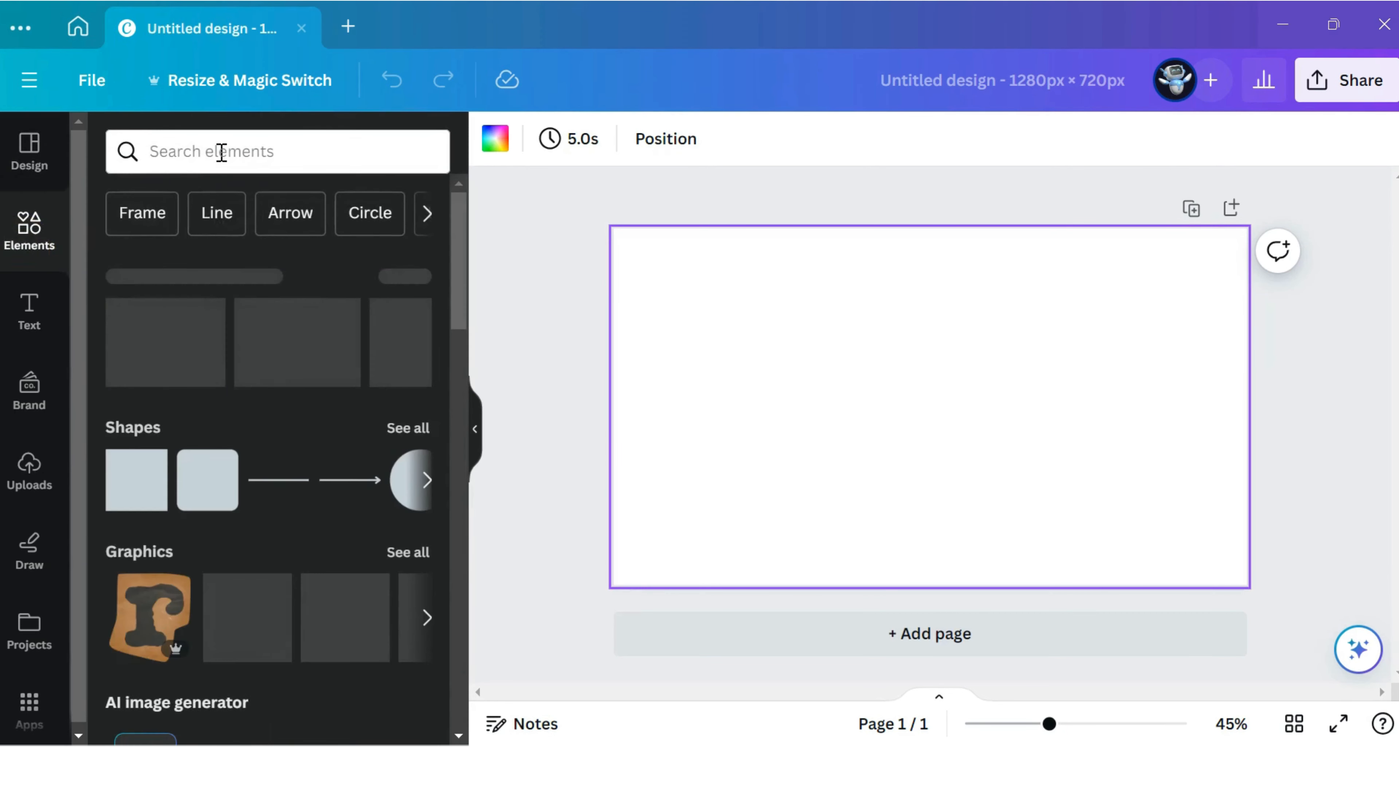
left_click(221, 152)
type("TRAVEL")
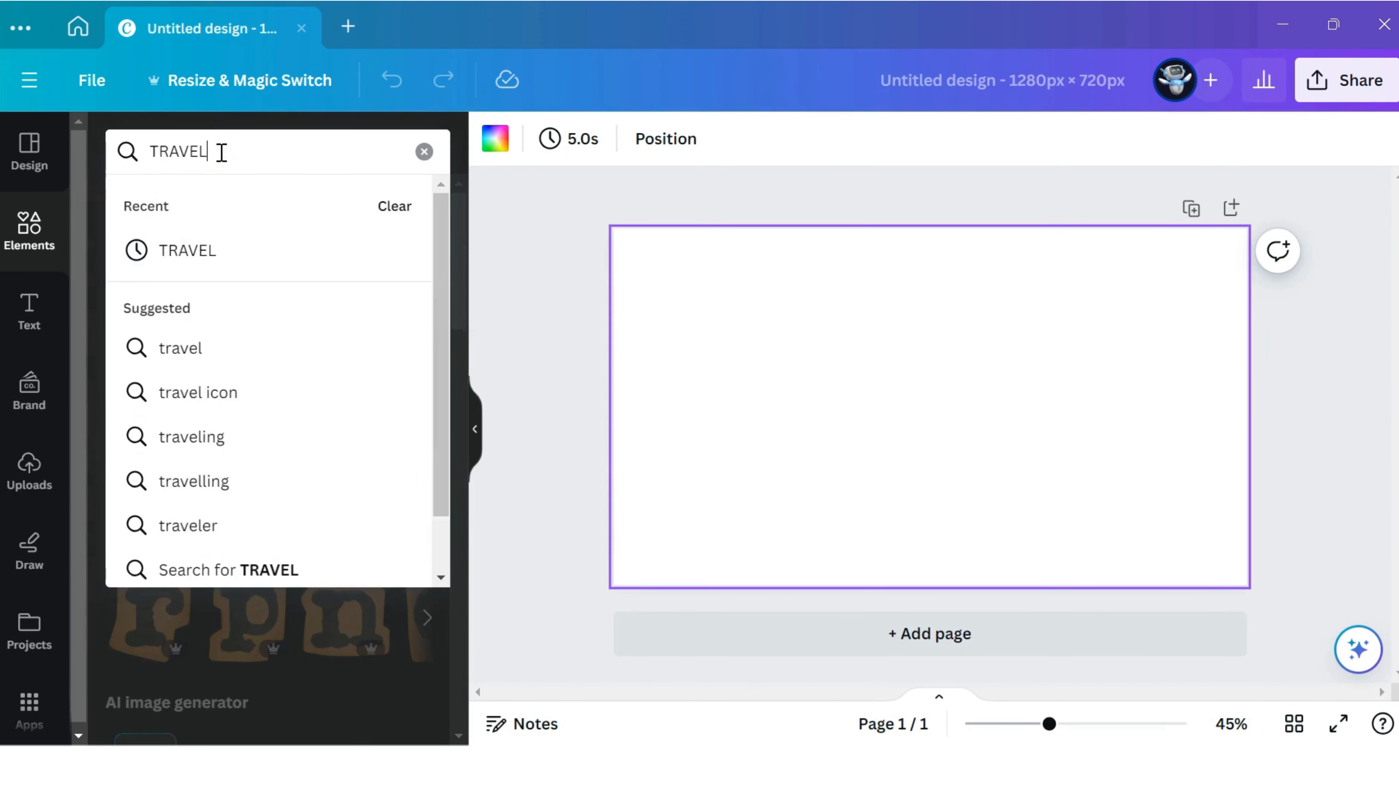
key("Return")
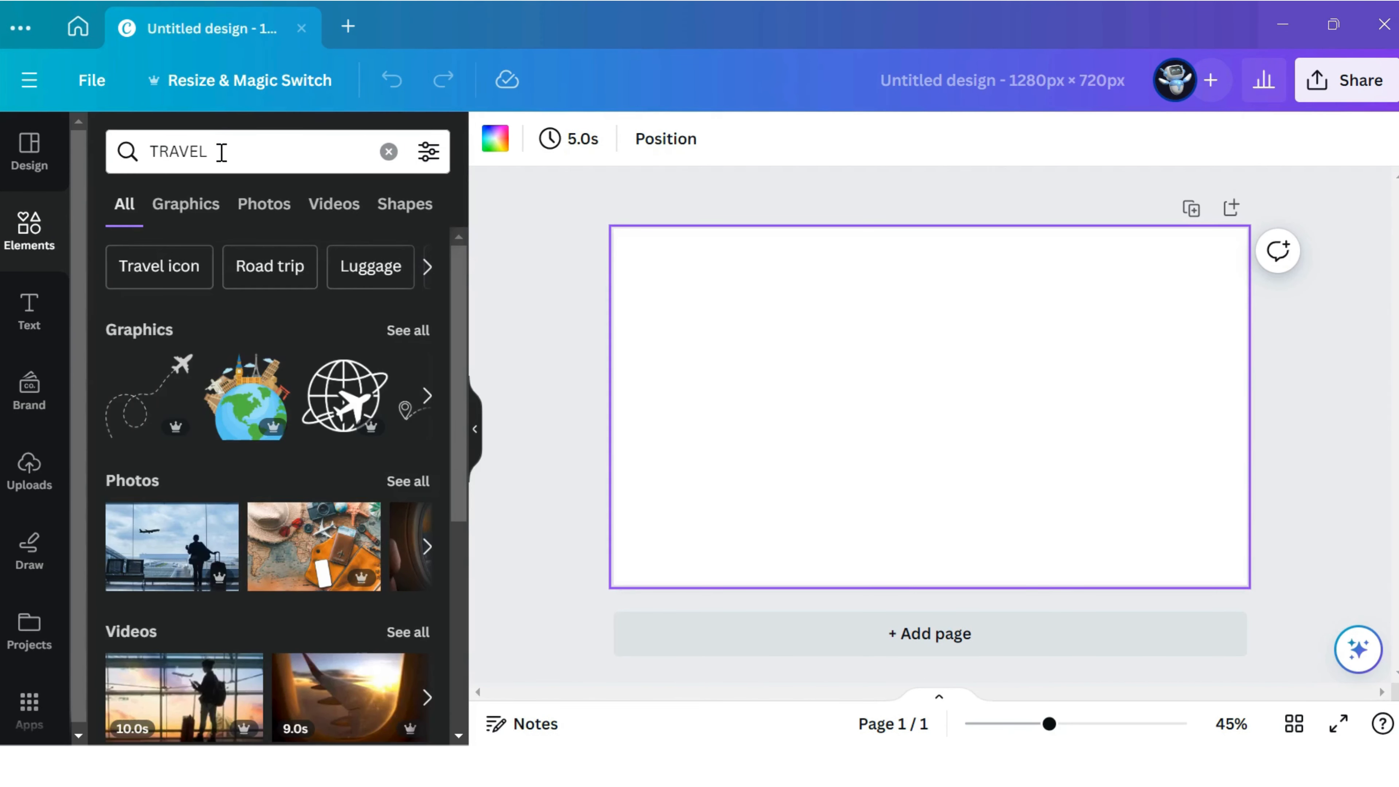
left_click(259, 209)
scroll(326, 352, "down", 8)
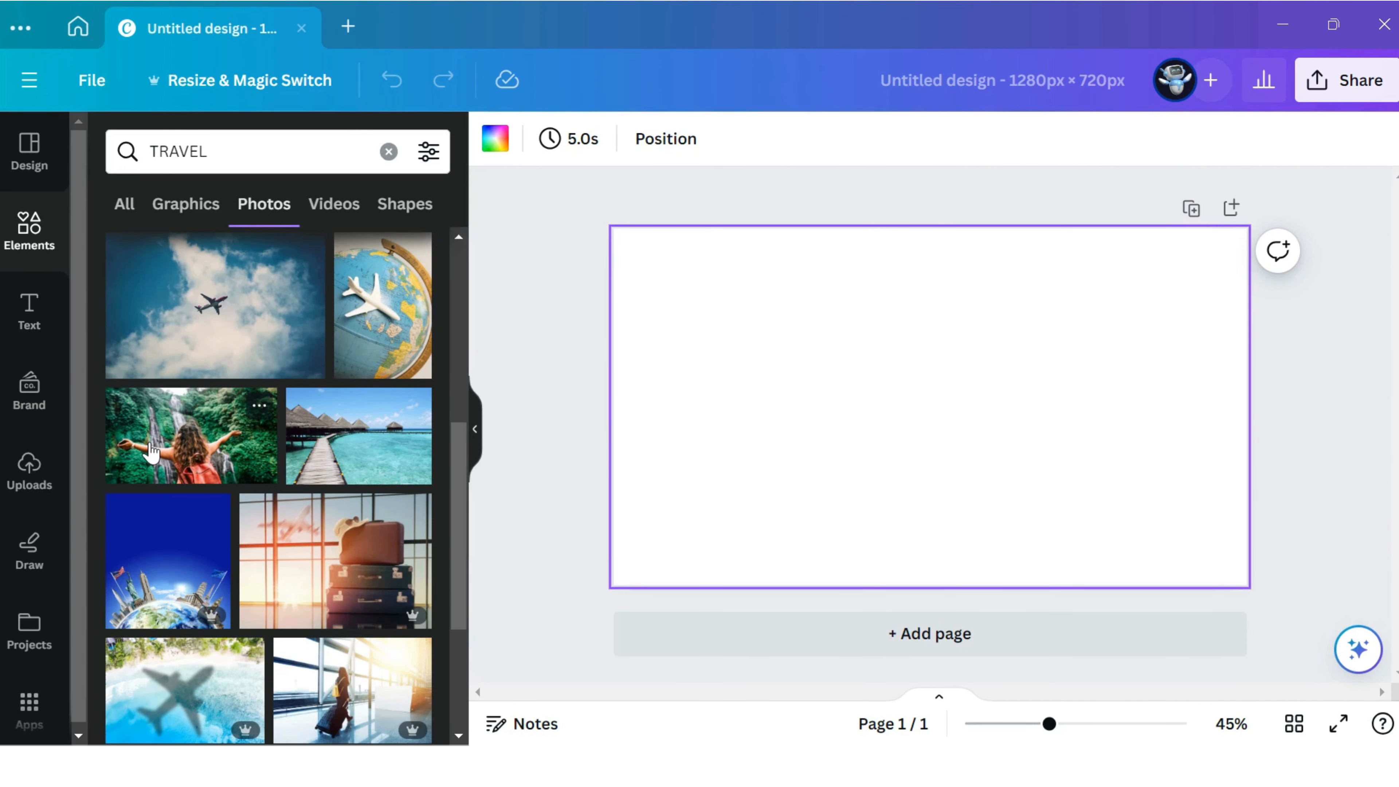
left_click(189, 447)
right_click(767, 377)
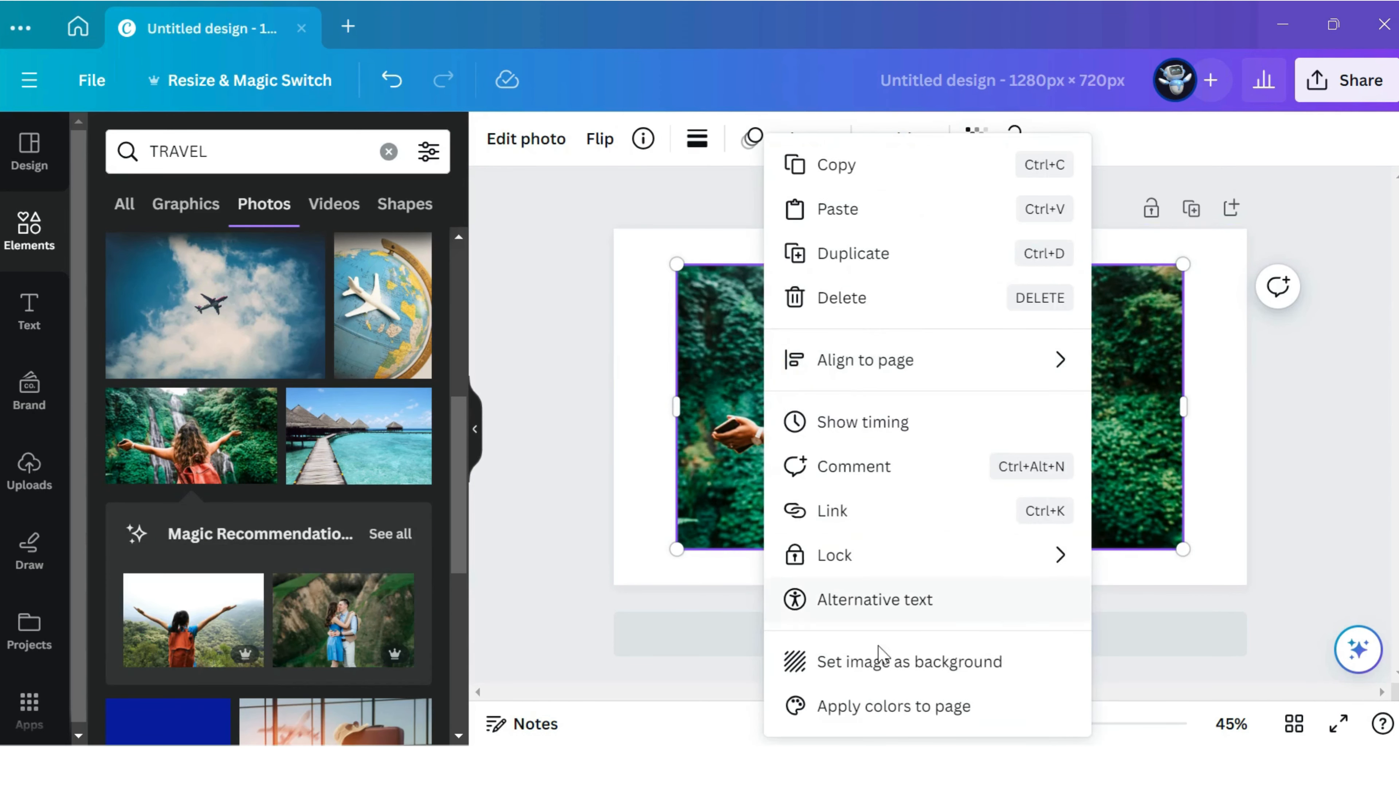
left_click(881, 661)
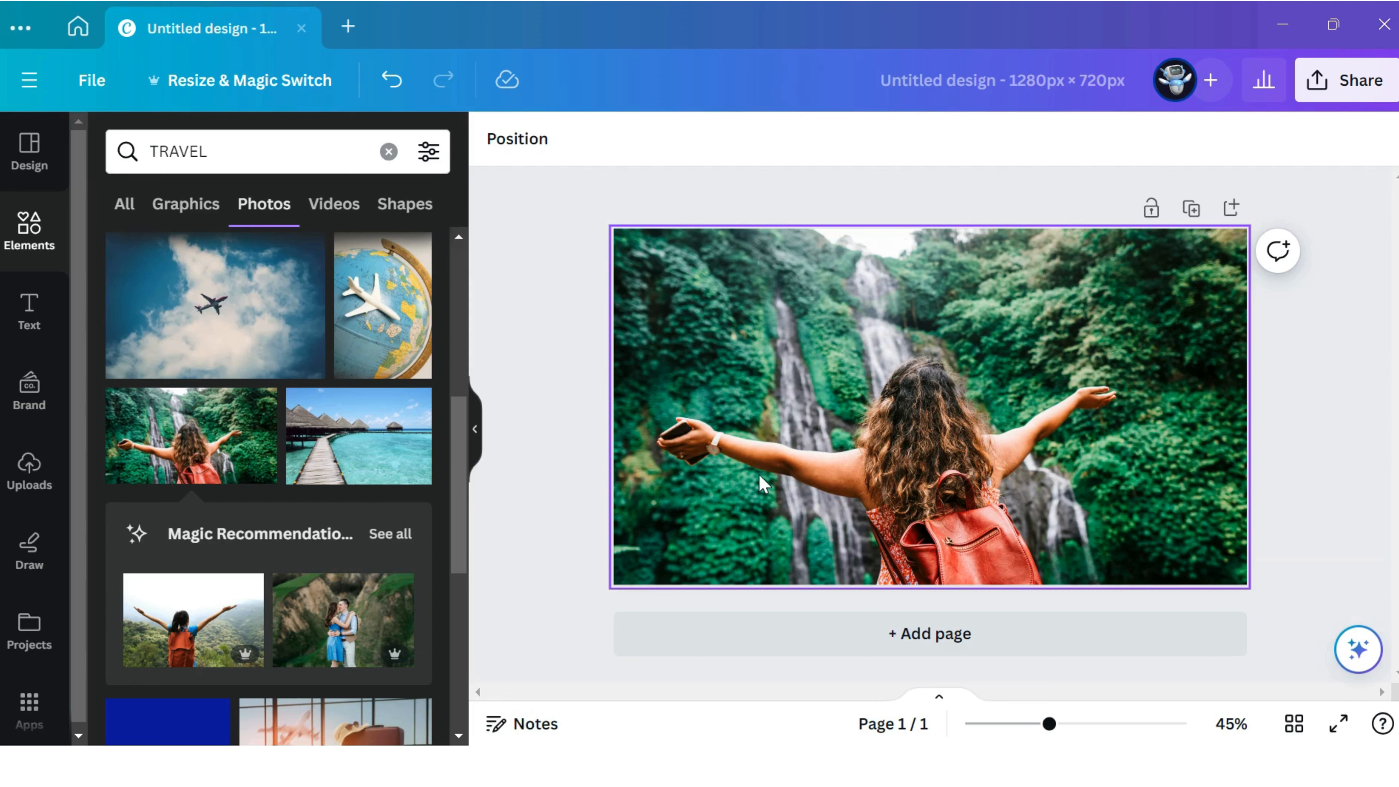
Add a heading reading "TRAVEL AROUND THE WORLD" and place it centred just above the woman's head.
left_click(32, 308)
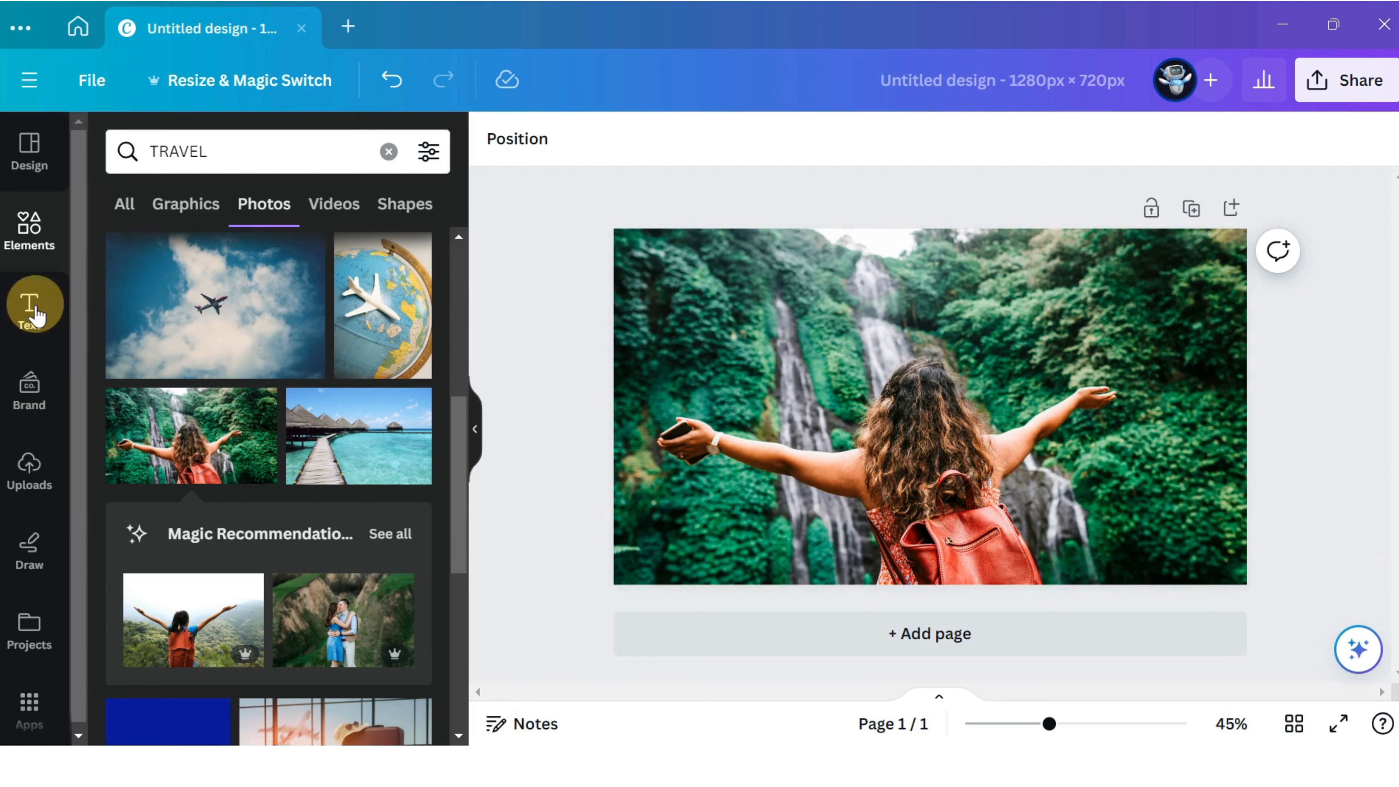
left_click(290, 430)
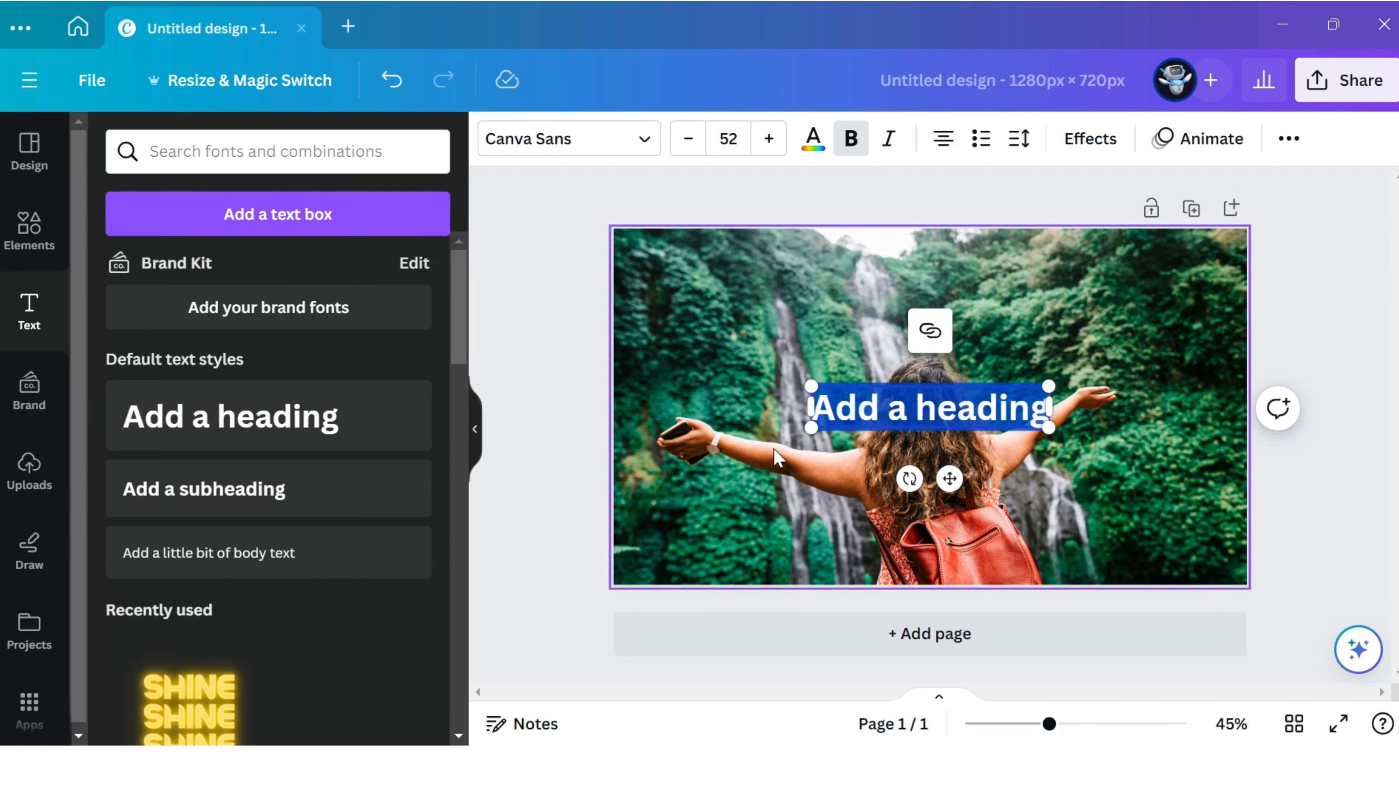
type("TRAVEL")
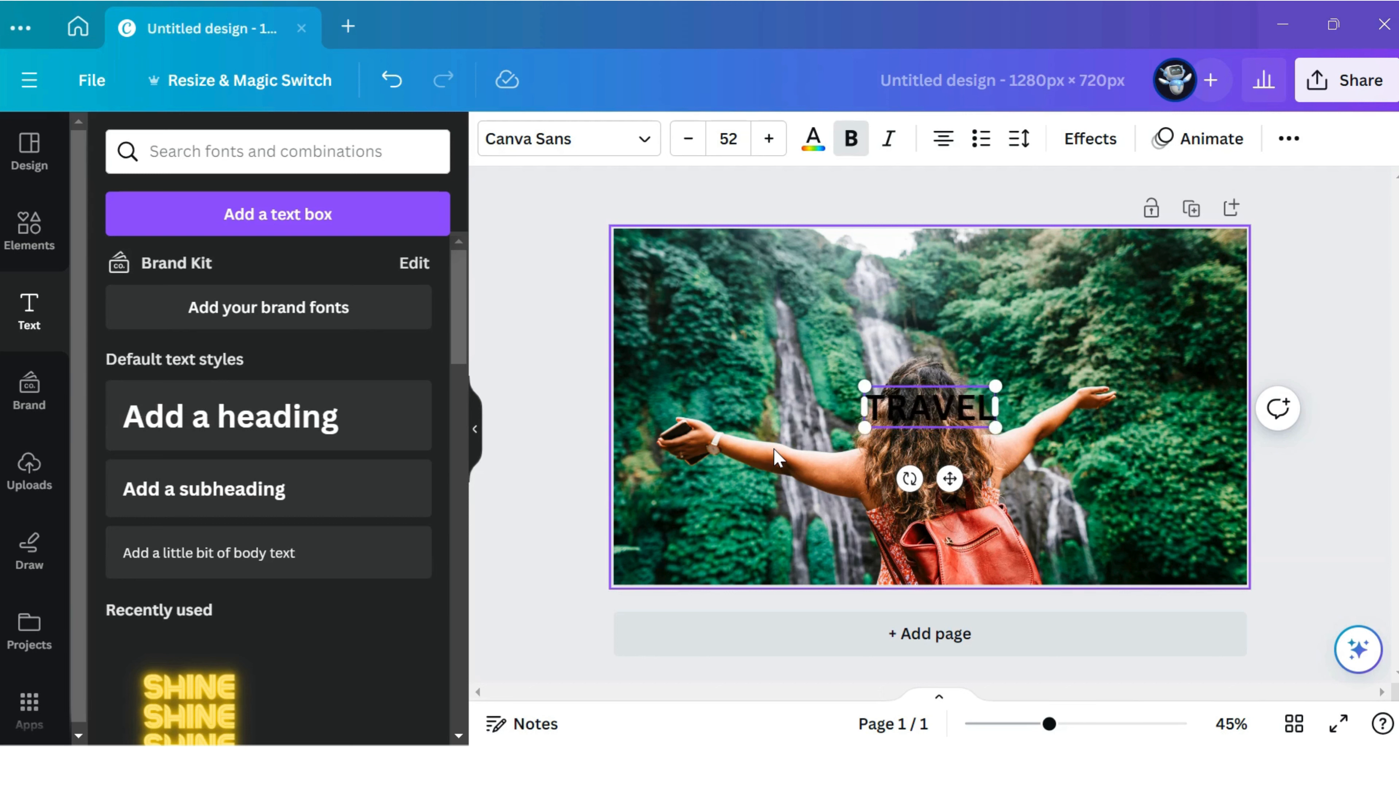
type(" AROUND THE WORLD")
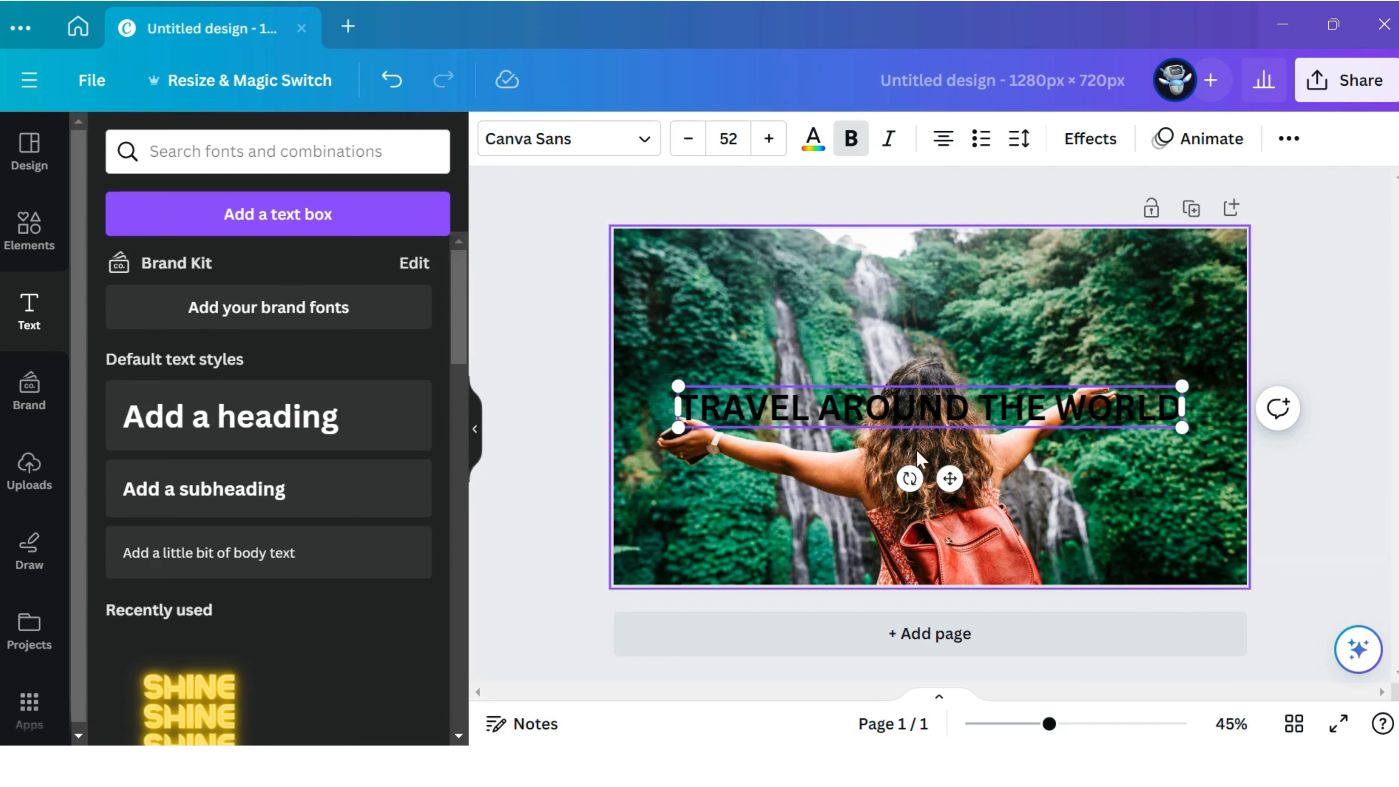
left_click(1047, 474)
left_click_drag(941, 413, 929, 332)
left_click(993, 509)
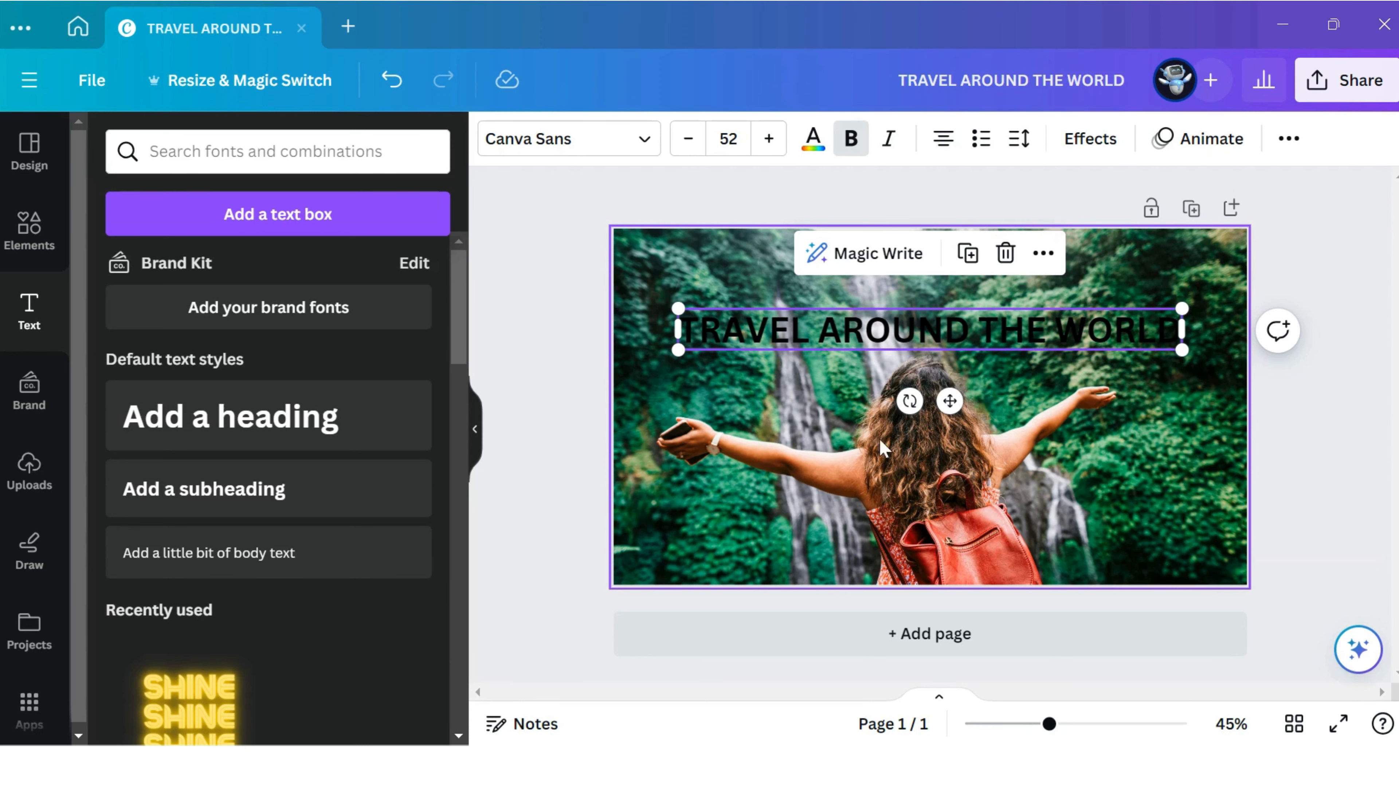
Change the heading's font to Anton.
left_click(541, 139)
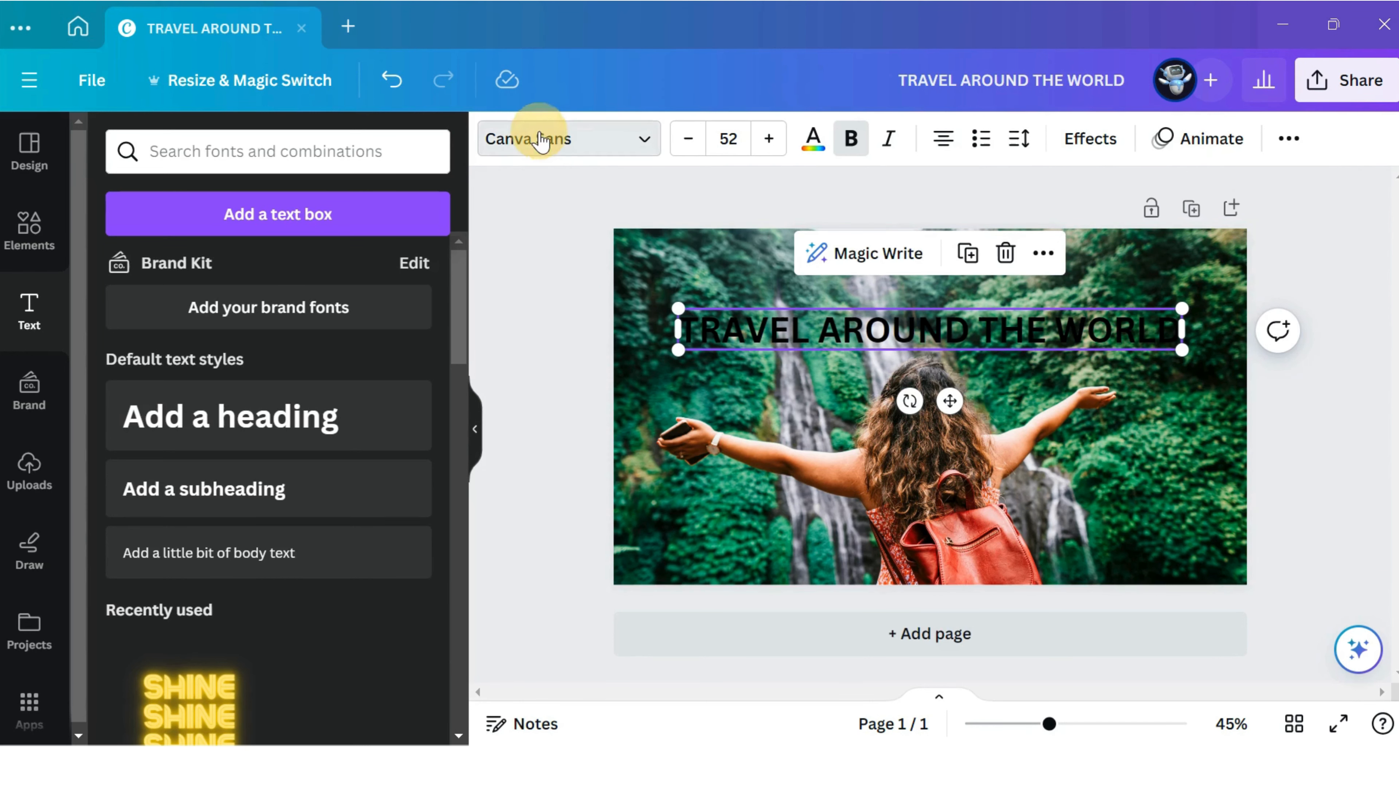
scroll(322, 244, "down", 5)
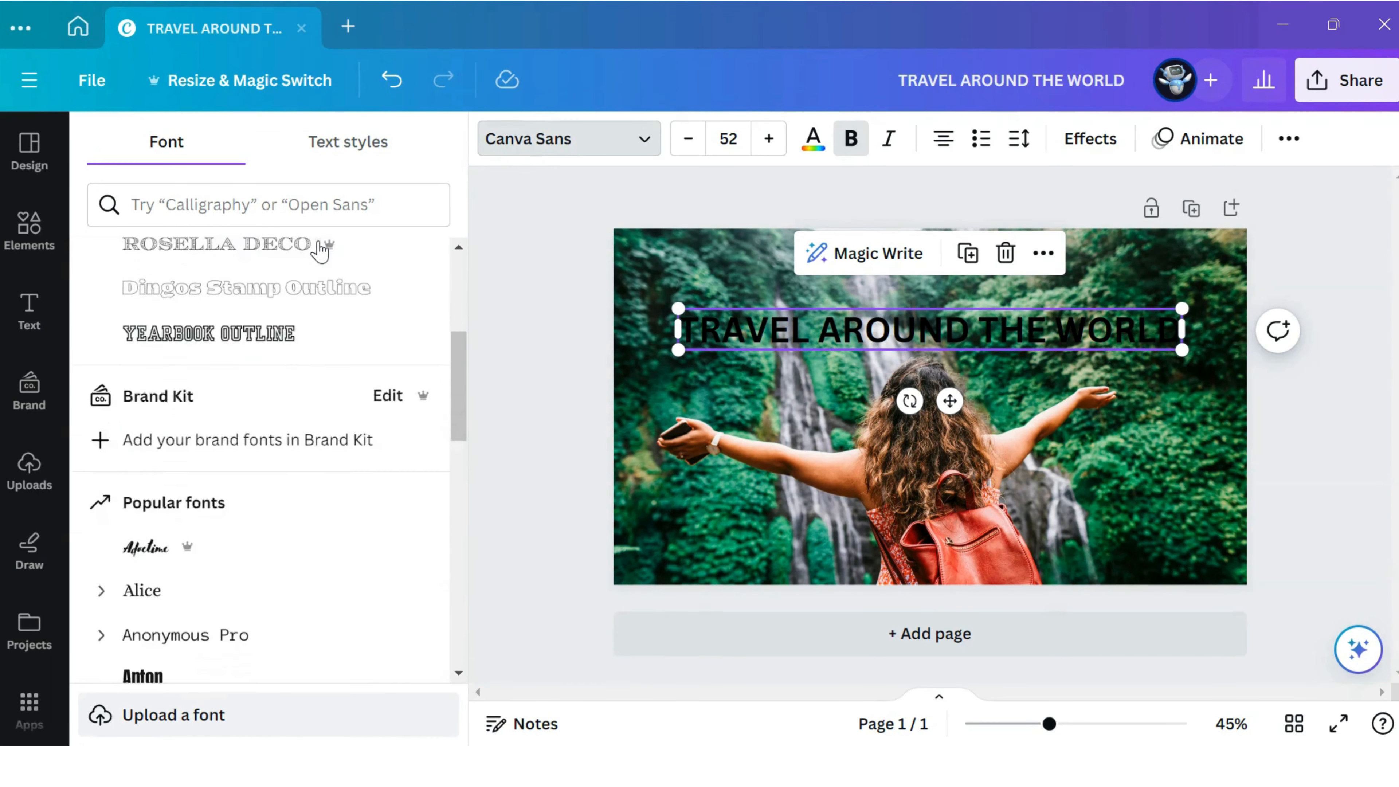
scroll(322, 251, "down", 5)
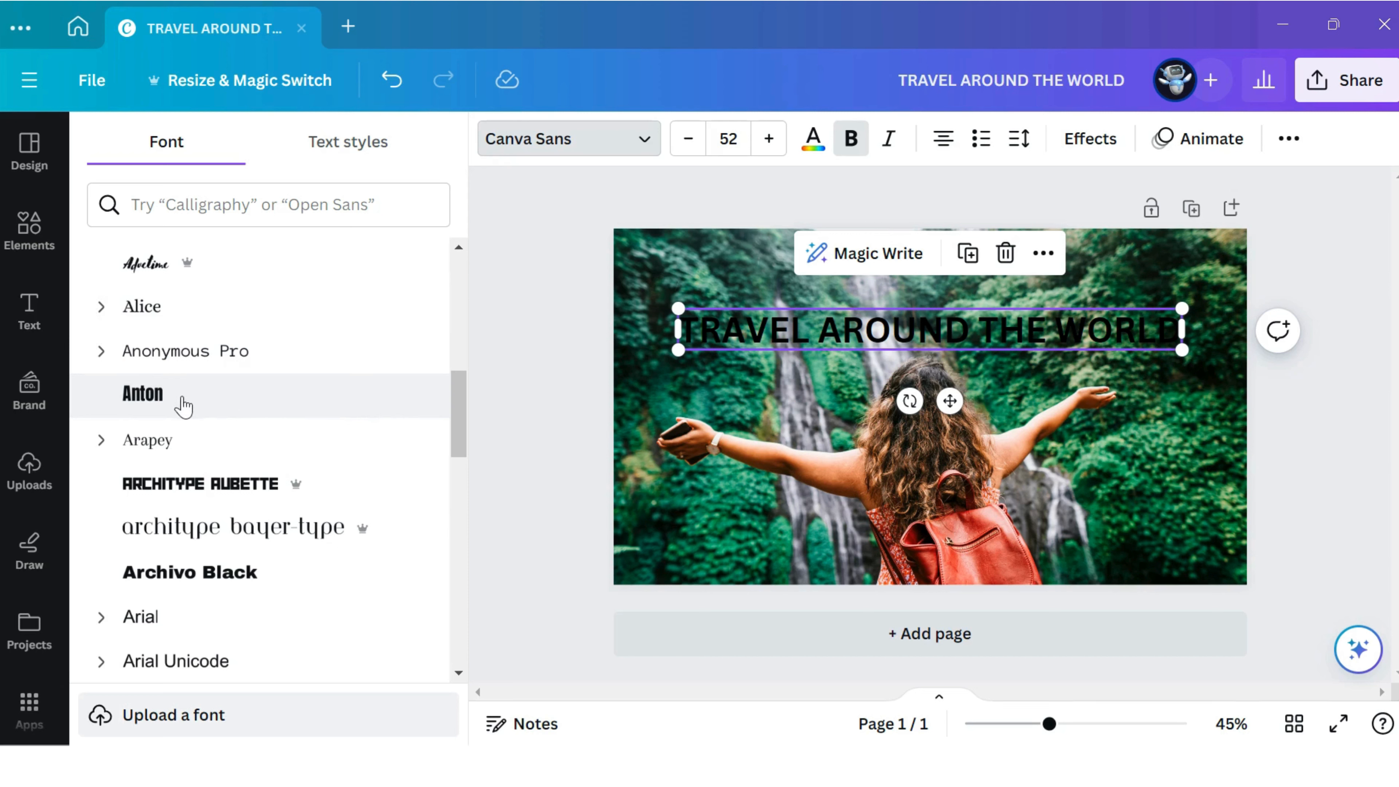
left_click(233, 410)
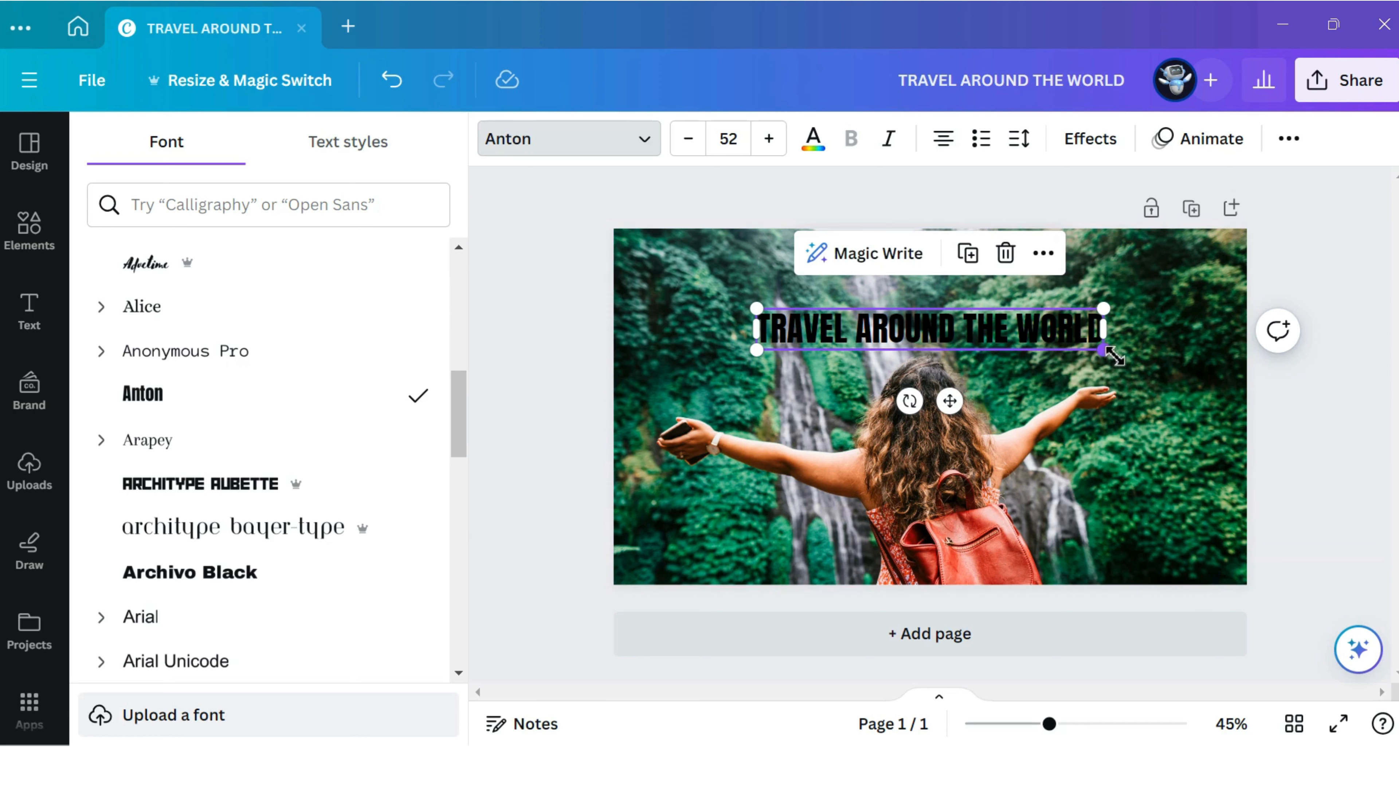
Enlarge the heading text to a font size of about 70.7.
left_click_drag(1113, 356, 1159, 357)
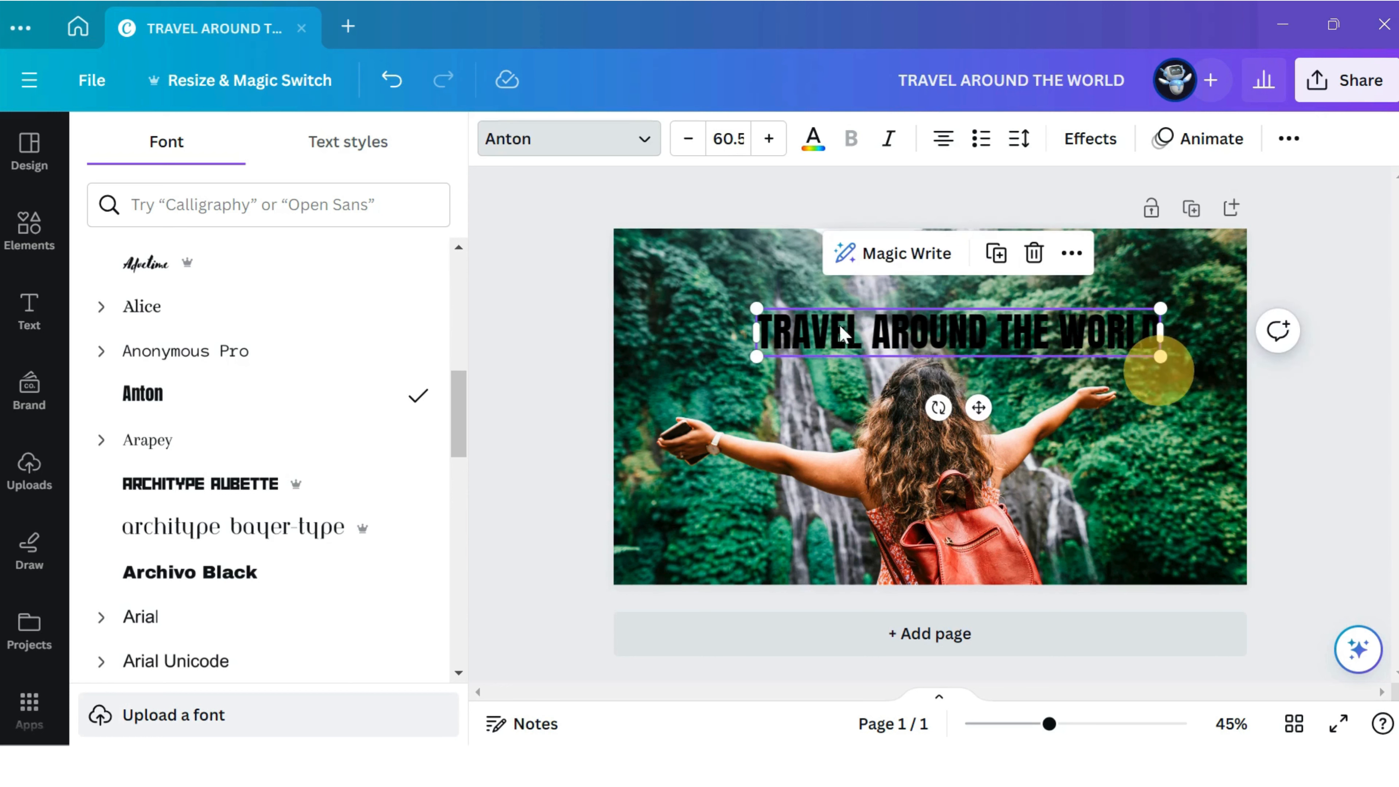
left_click_drag(758, 309, 714, 303)
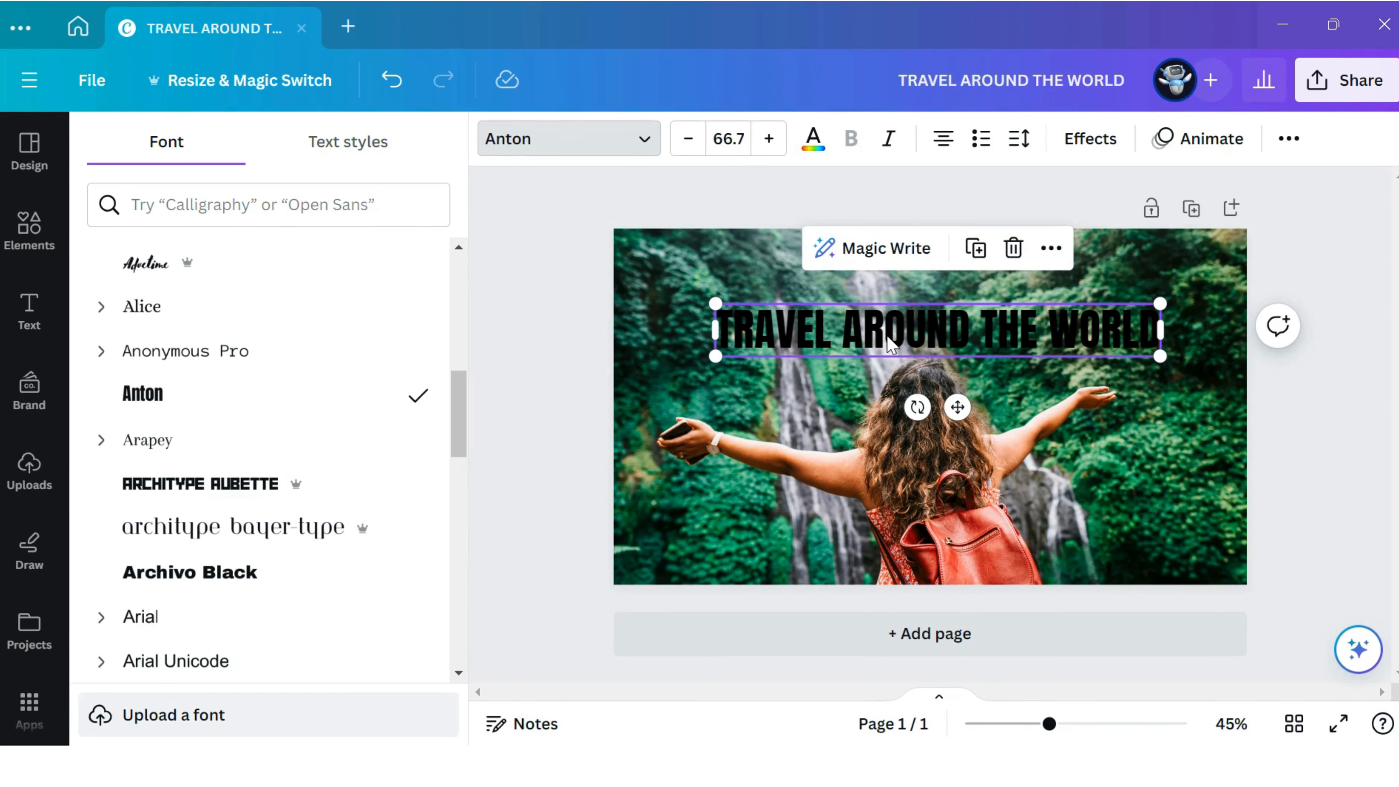
left_click(777, 146)
left_click(777, 146)
left_click(777, 146)
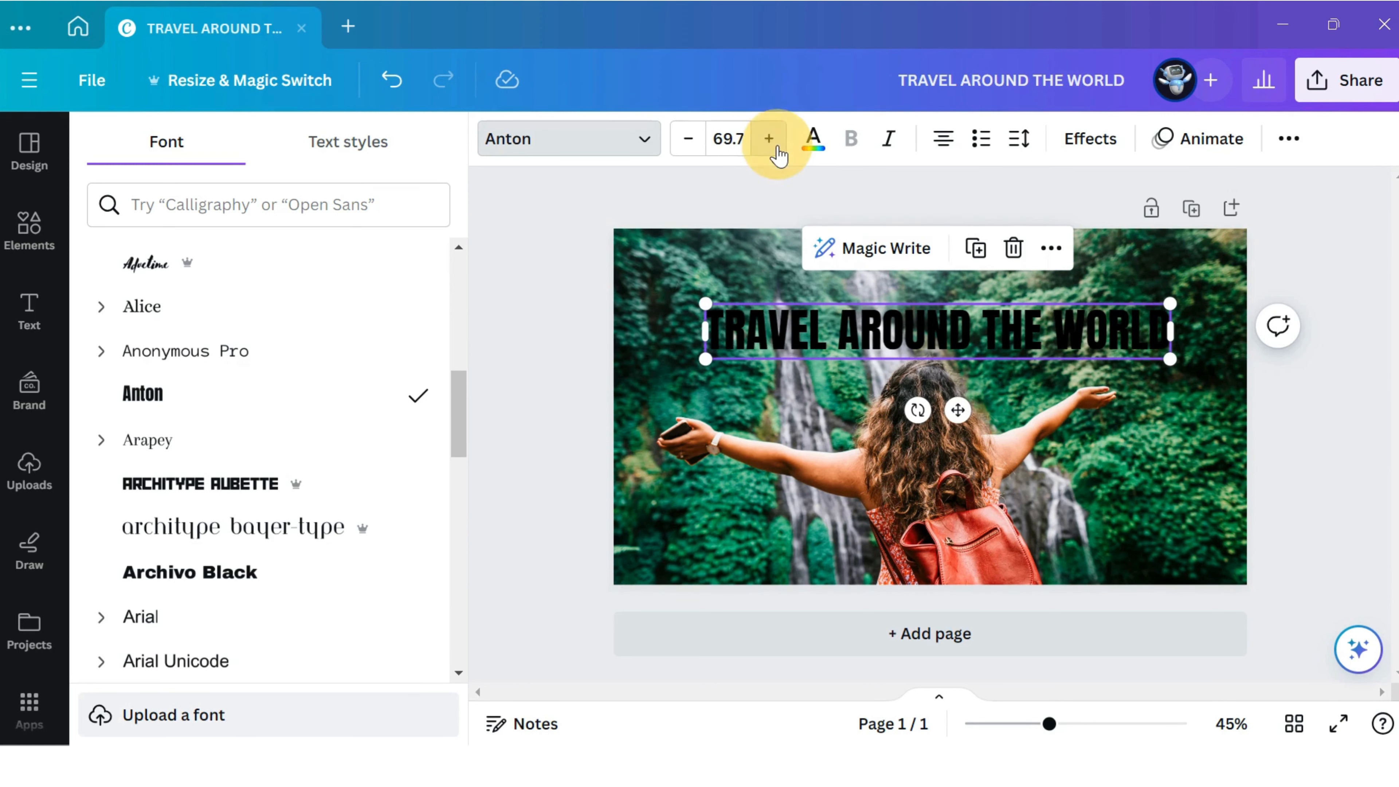
left_click(777, 147)
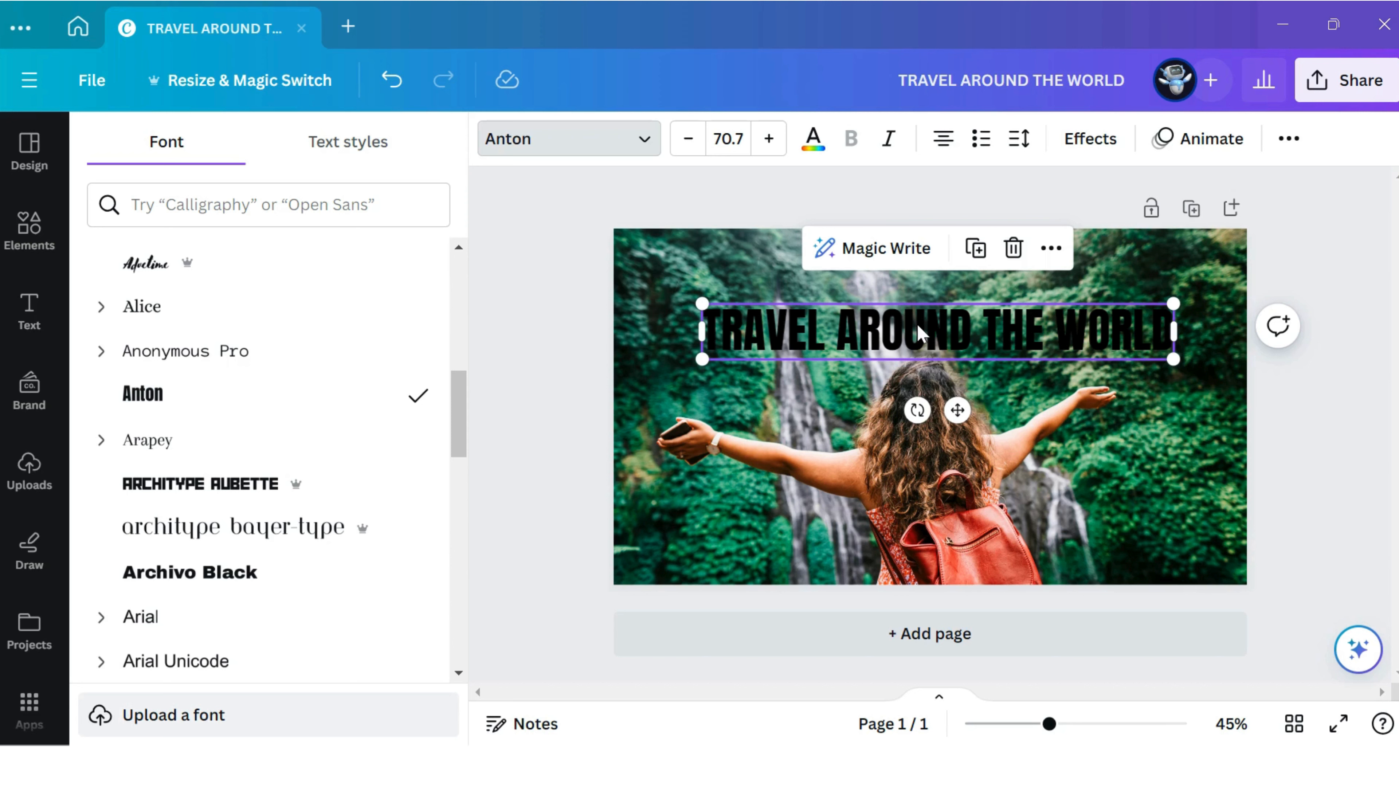
Set the heading's text color to White #ffffff.
left_click(813, 145)
scroll(425, 276, "down", 2)
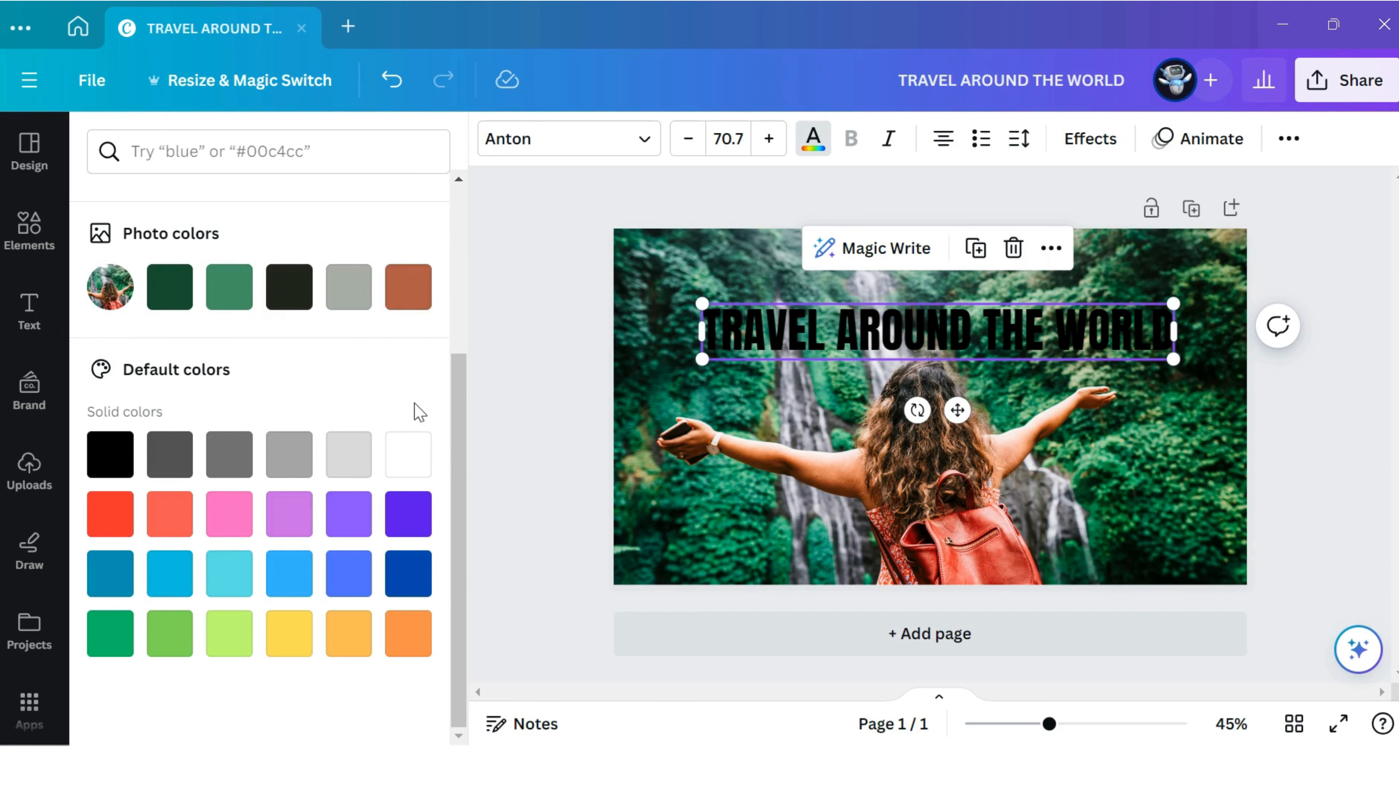
left_click(410, 463)
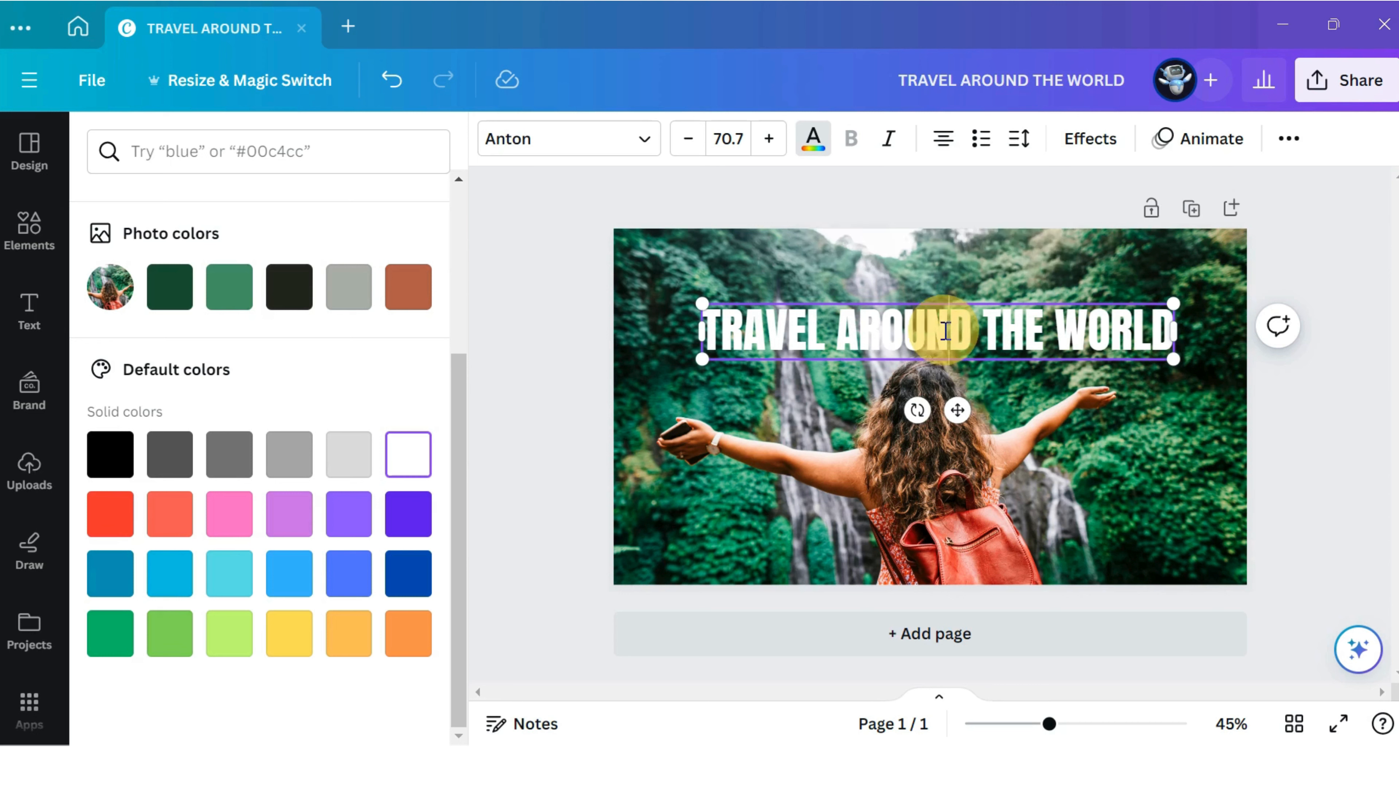
Set the heading's letter spacing to 50 and recentre it slightly higher on the page.
left_click(1020, 144)
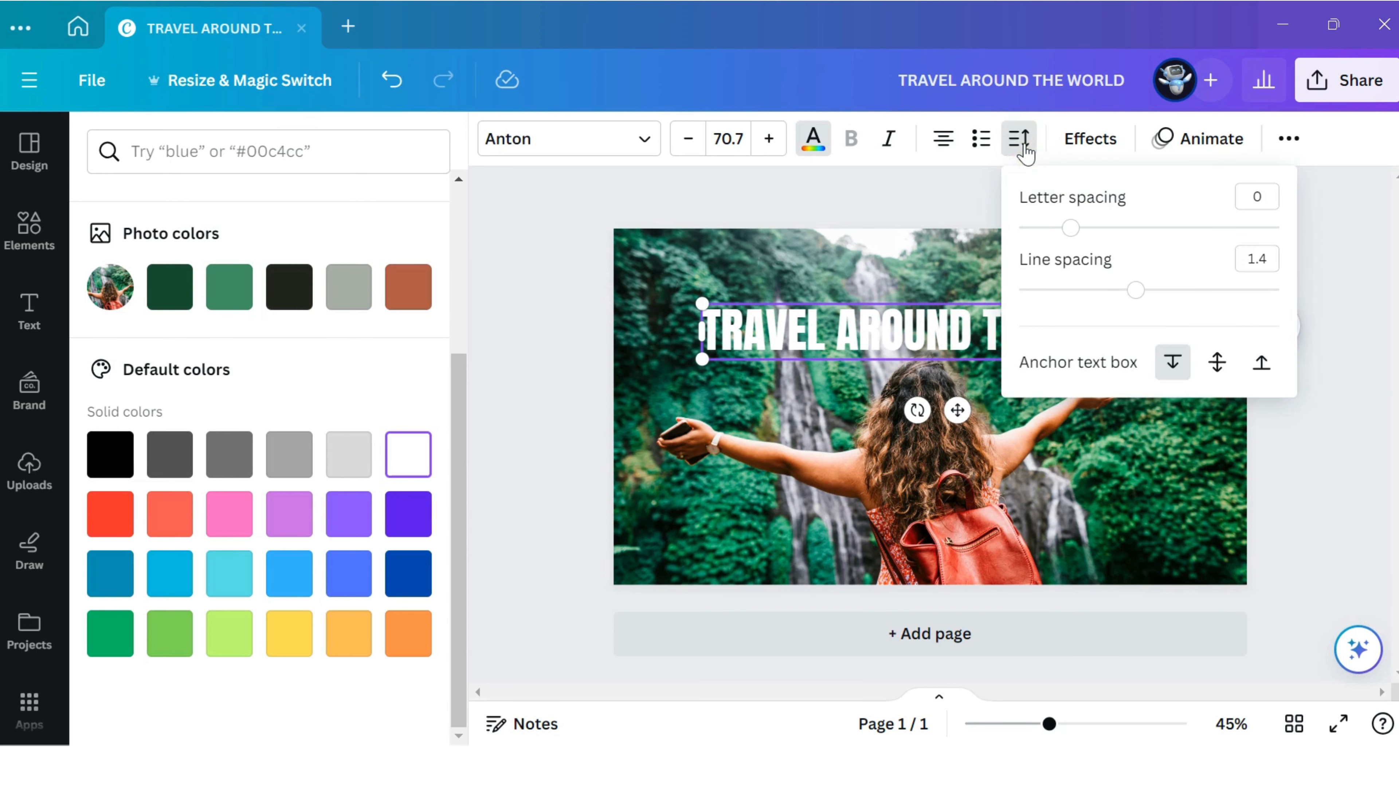
left_click(1259, 199)
type("50")
left_click(1151, 243)
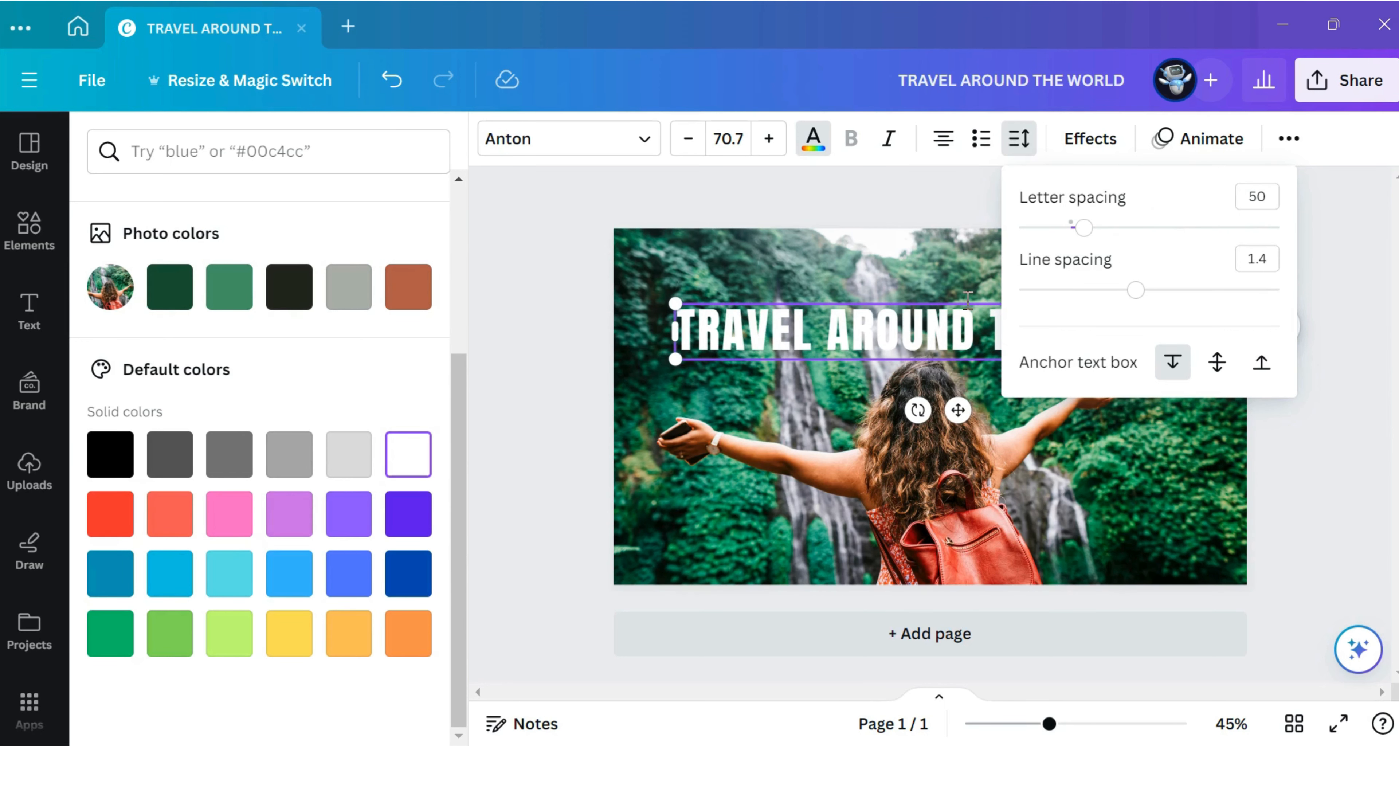
left_click(954, 292)
left_click(959, 331)
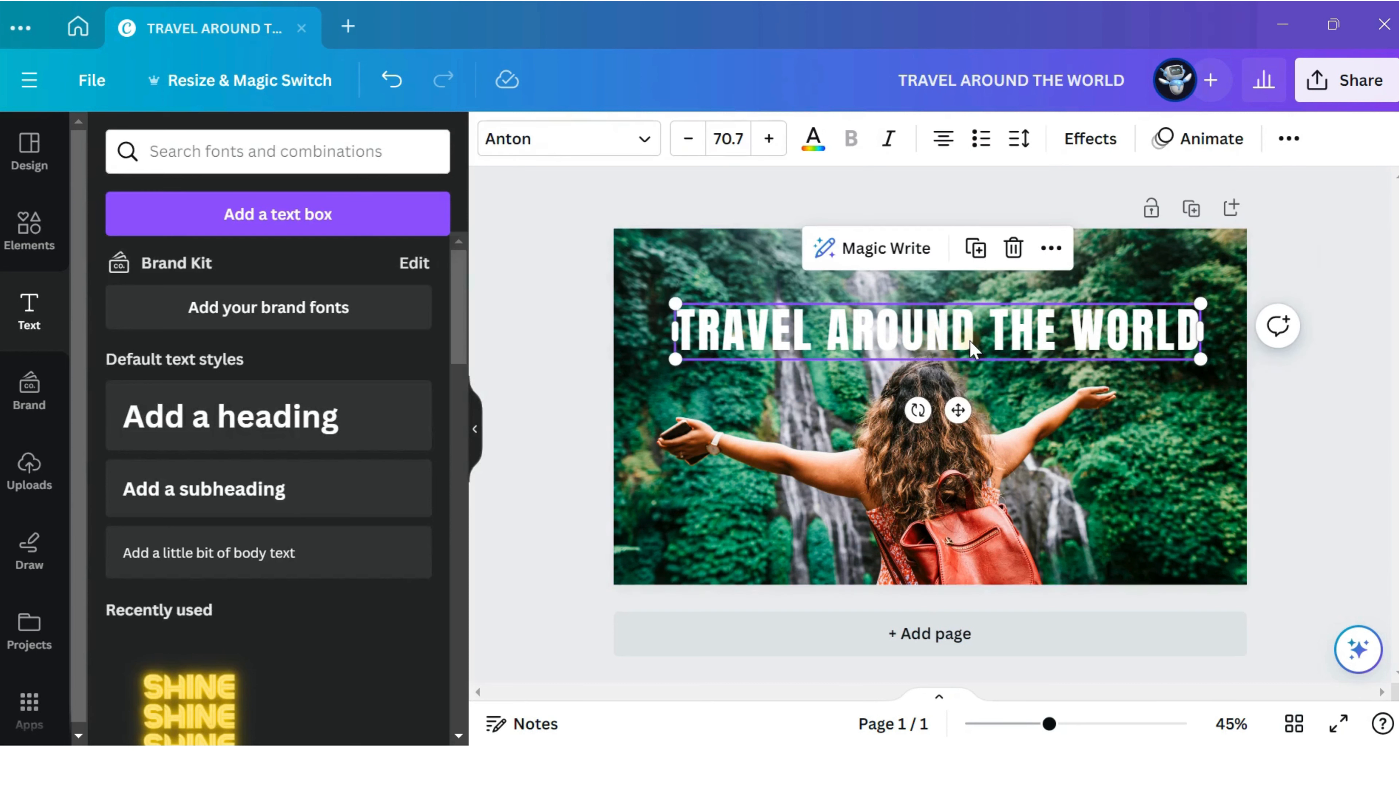
left_click_drag(956, 337, 955, 326)
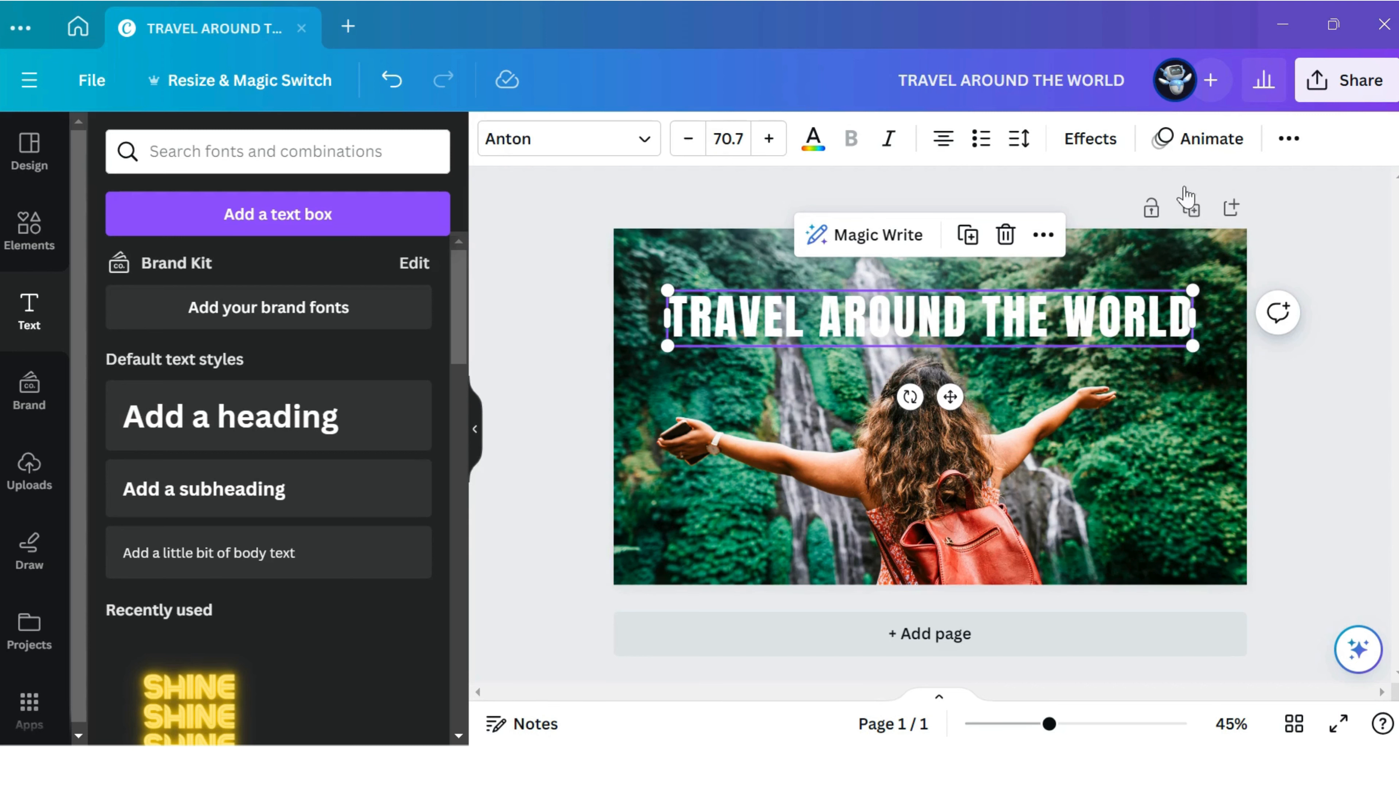
Apply the Bounce text animation on enter to the heading, lower its intensity to about a quarter, and preview the design full screen.
left_click(1200, 147)
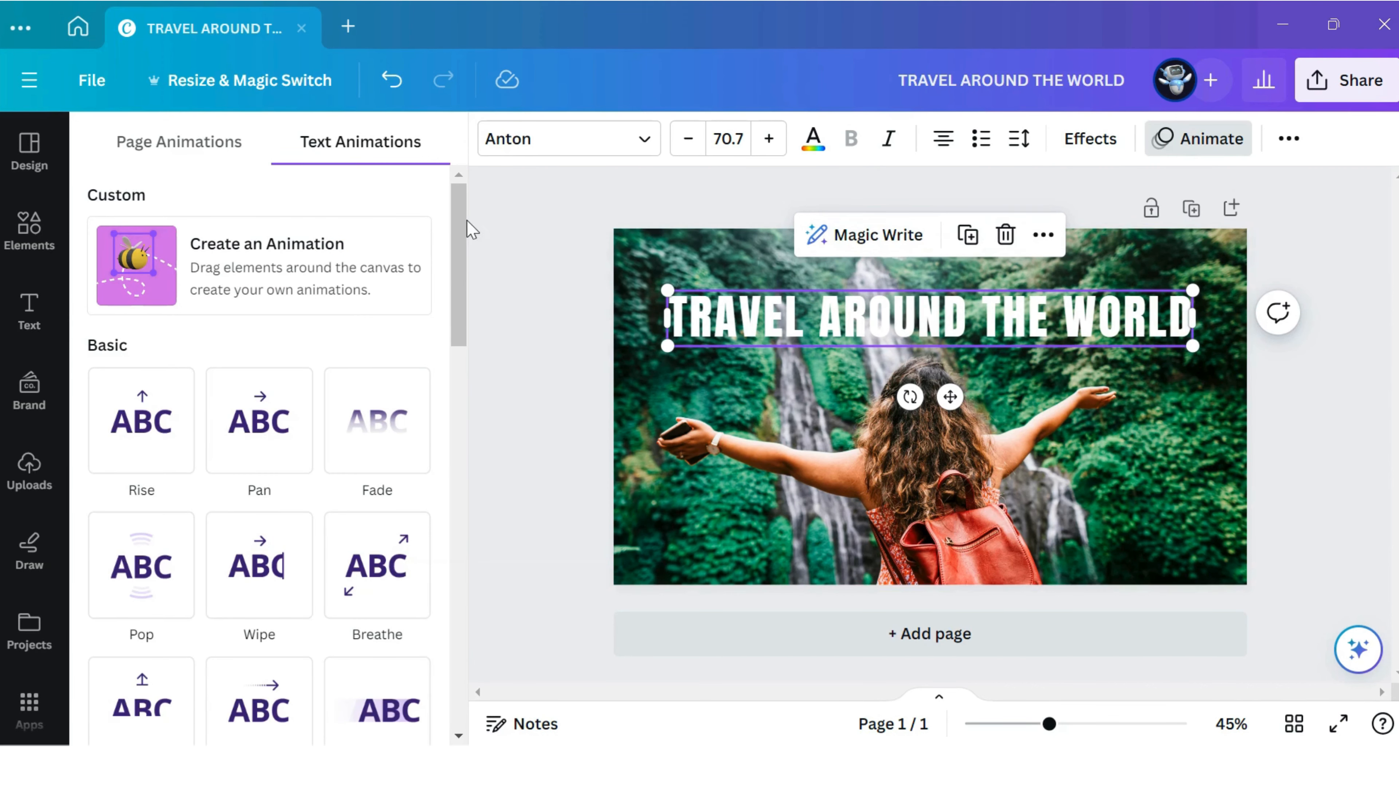
left_click_drag(467, 219, 477, 418)
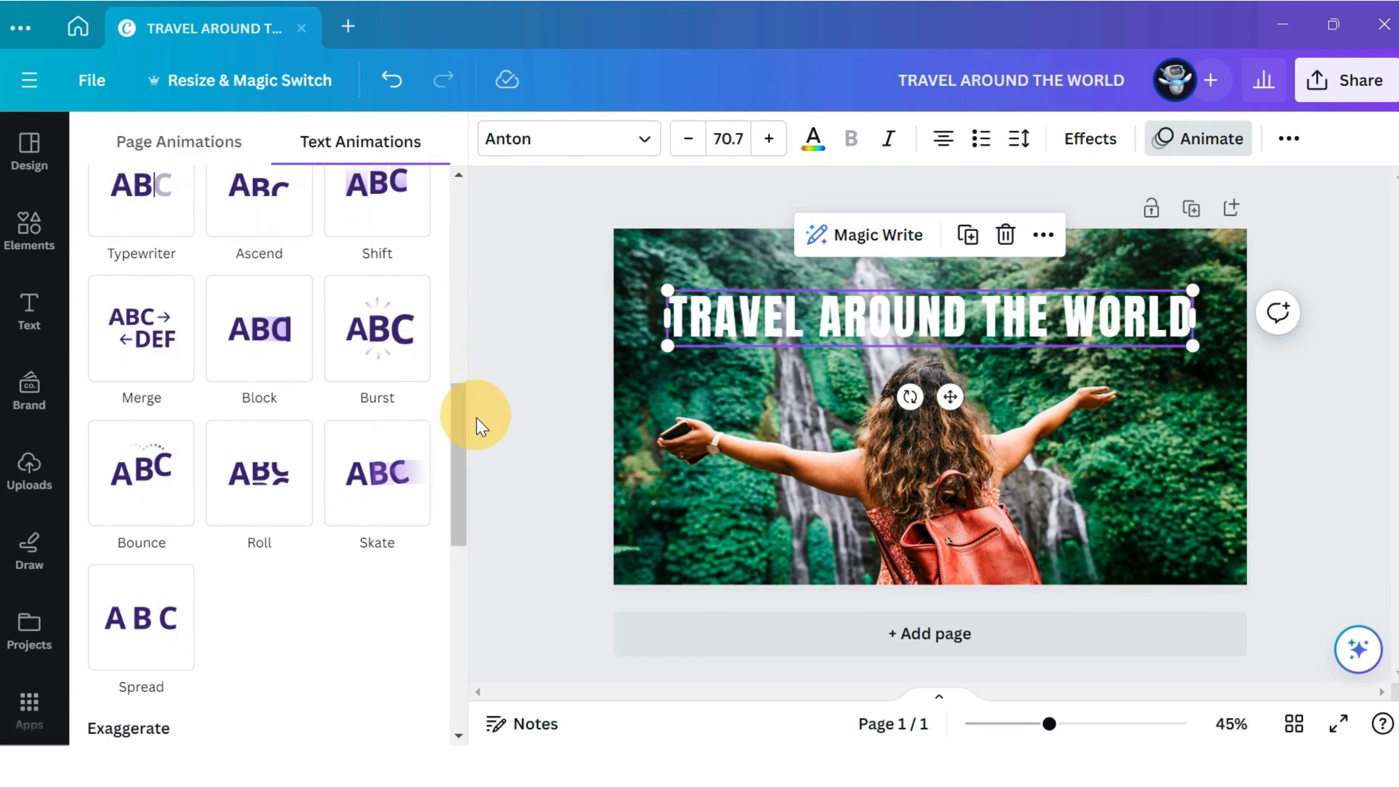
left_click(149, 485)
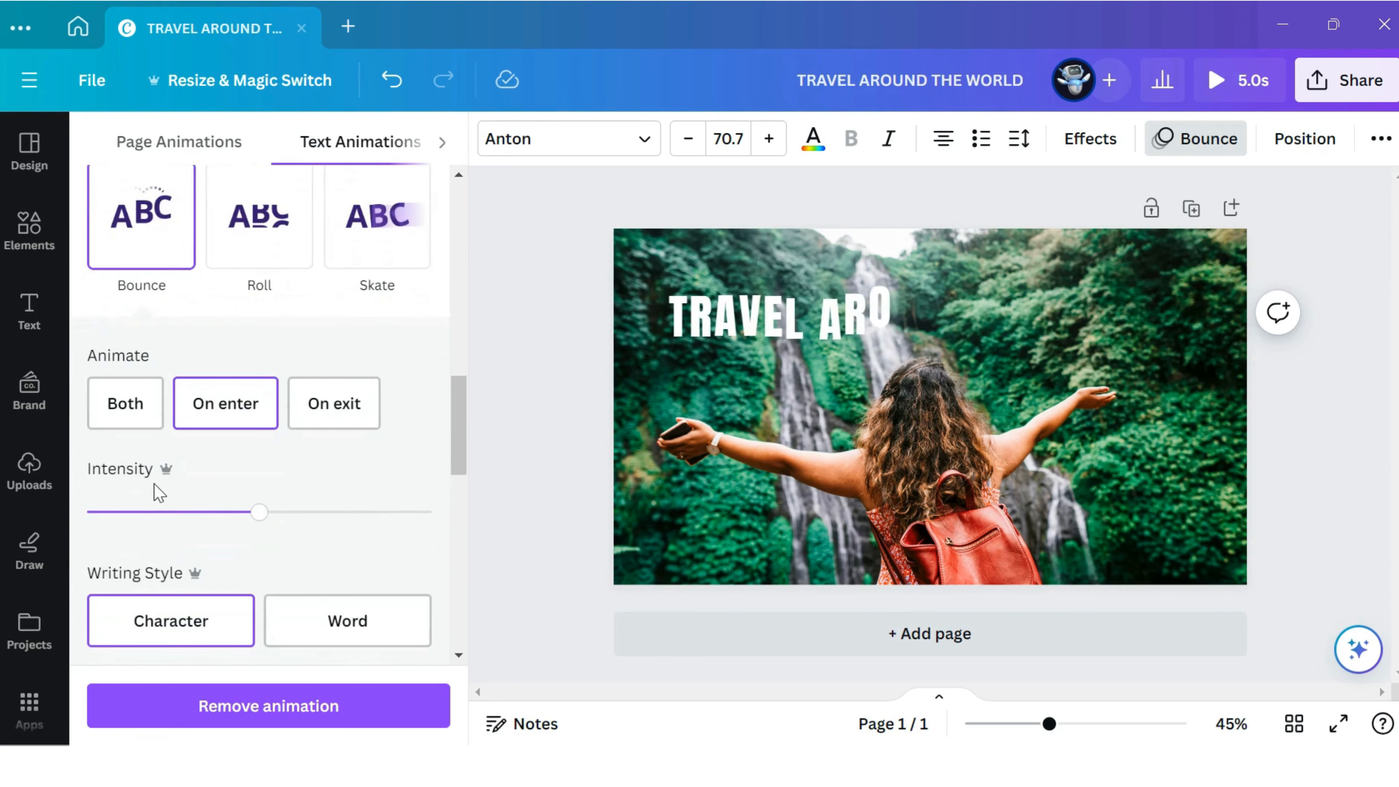
left_click(181, 511)
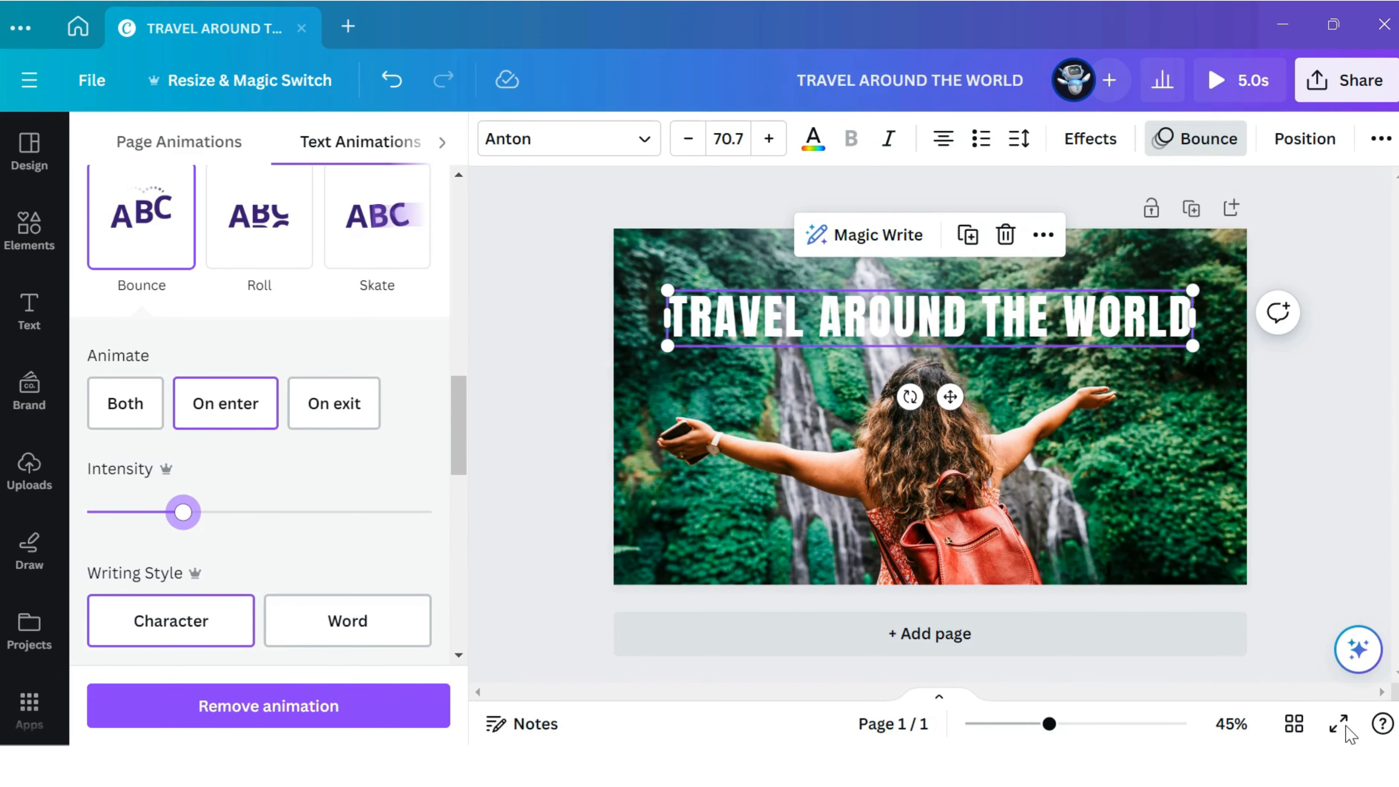
left_click(1337, 706)
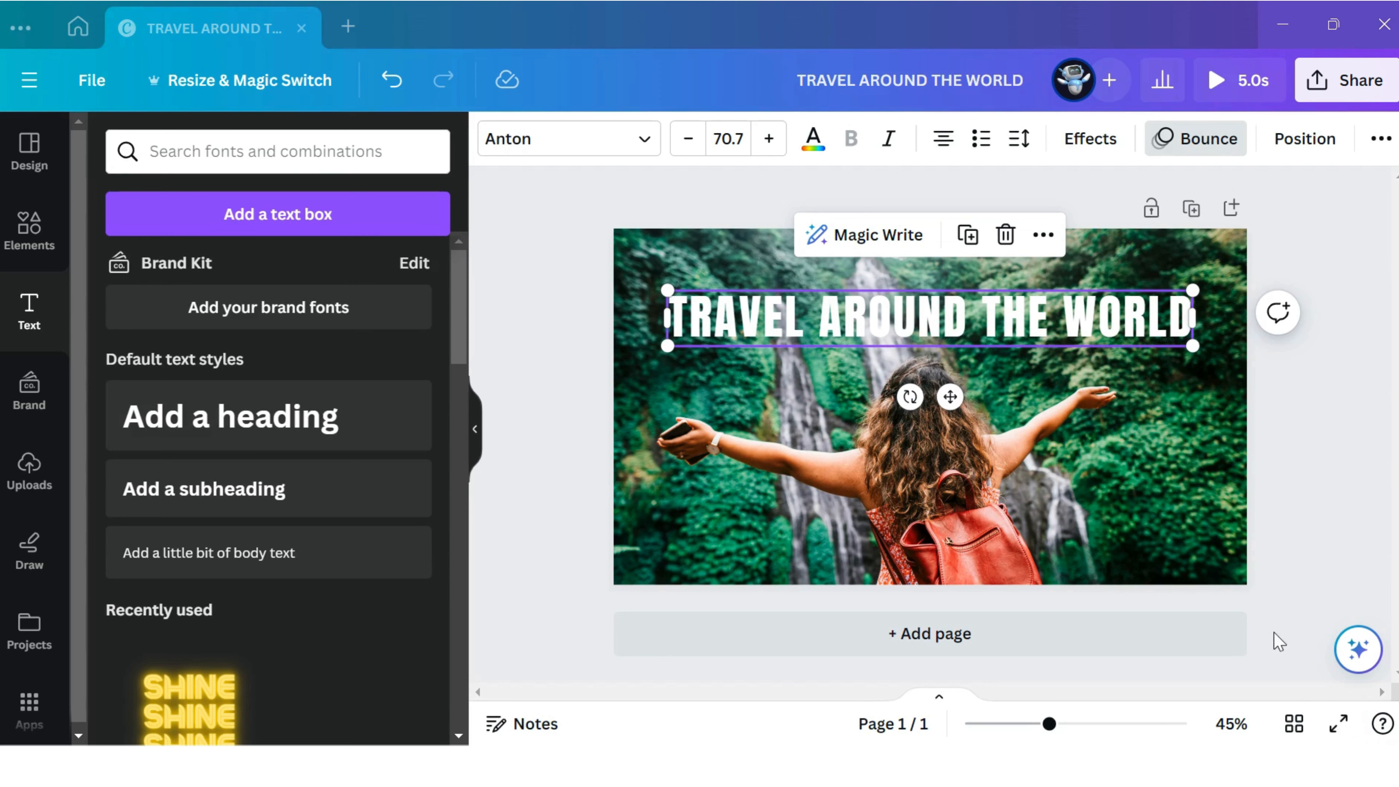
Reopen the heading's text animation options and browse to the Writing animations.
left_click(1190, 149)
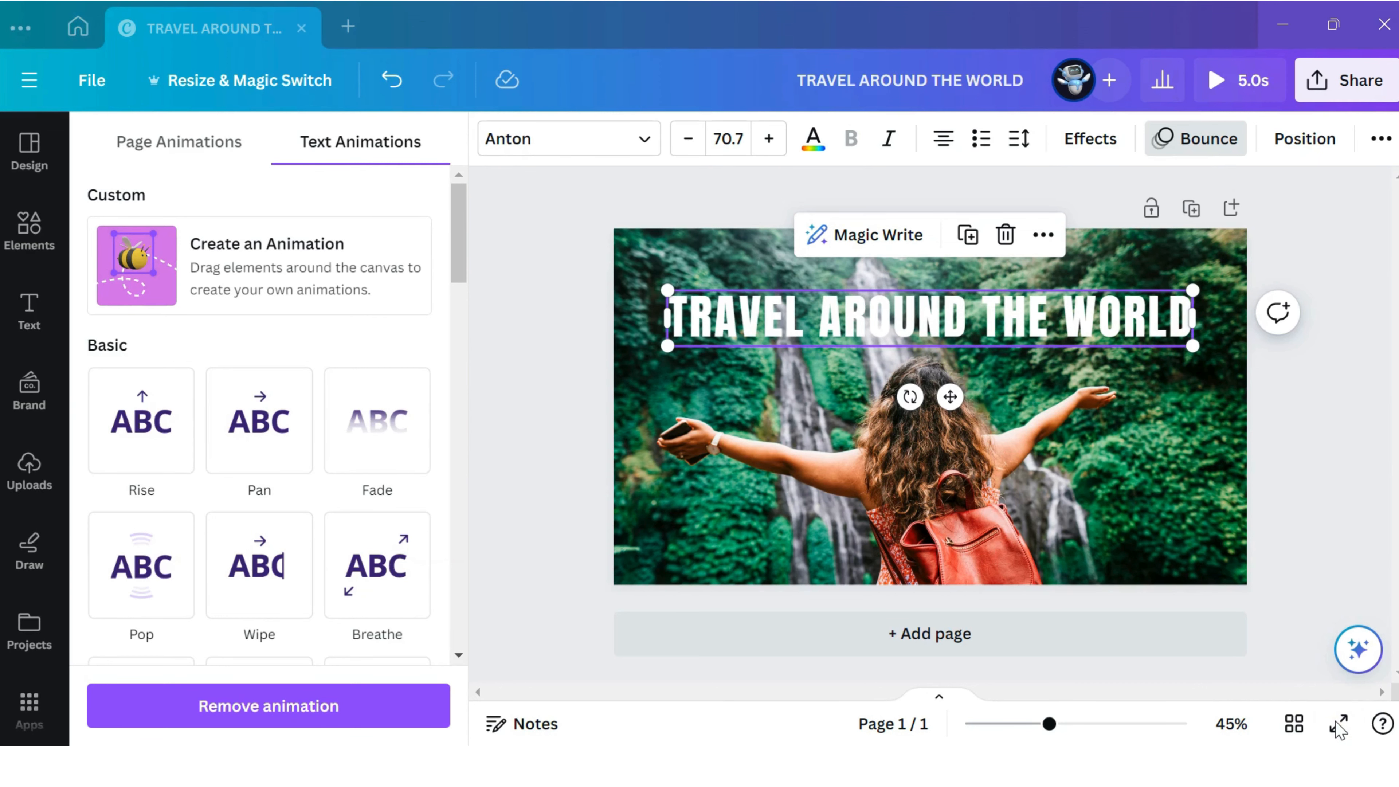
scroll(440, 649, "down", 10)
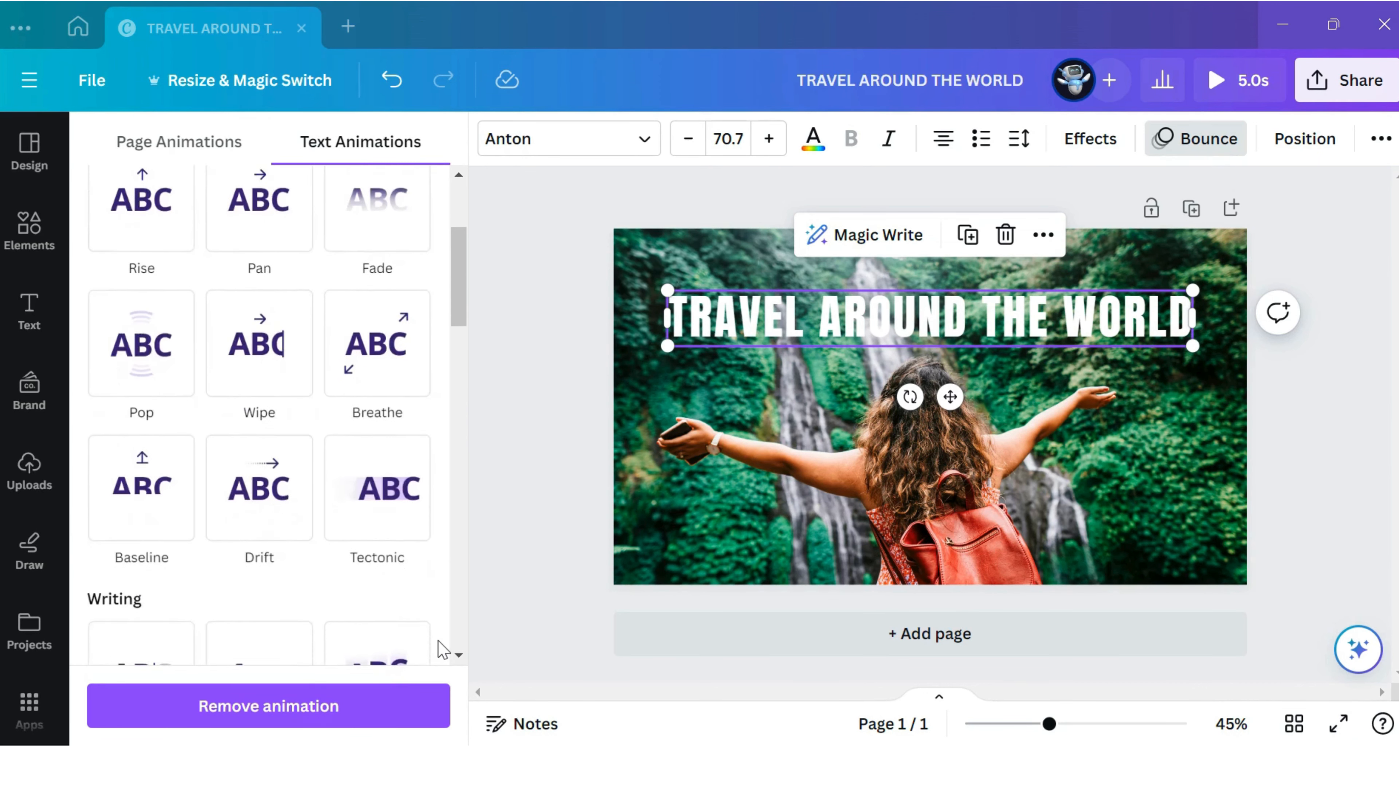